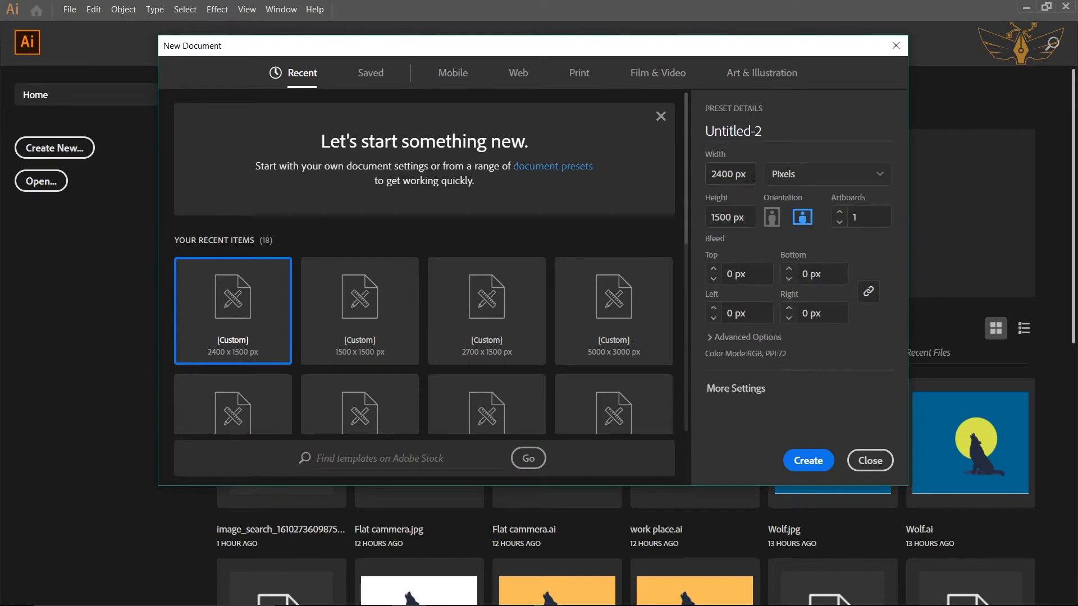
Create a new landscape document 2400 px wide and 1500 px high.
{"action": "left_click", "coordinate": [809, 460]}
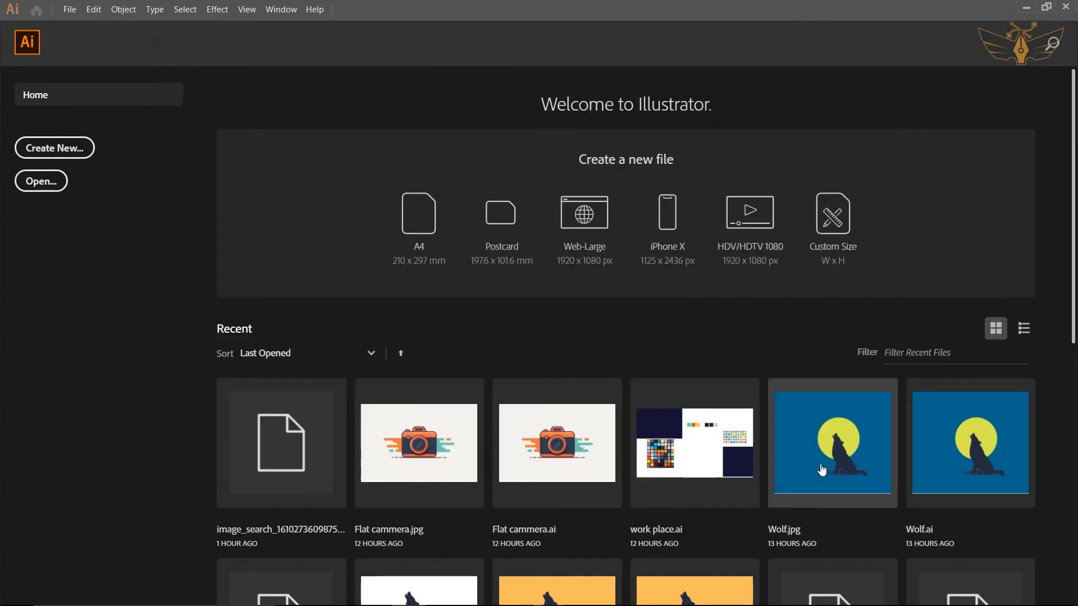
{"action": "left_click_drag", "start_coordinate": [524, 322], "coordinate": [485, 320]}
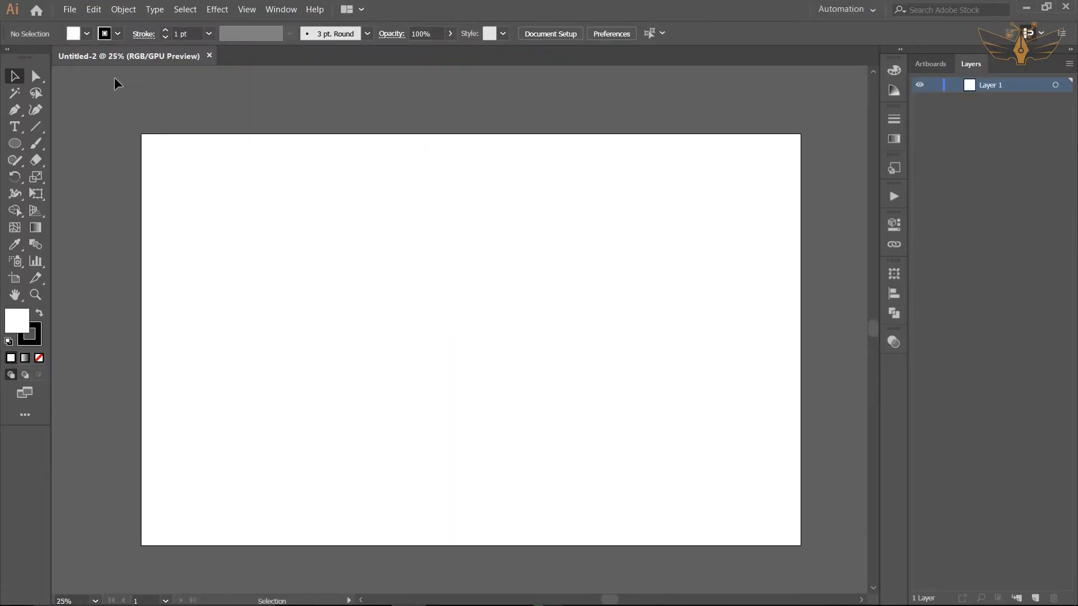
Open the colour palette image image_search_1610273609875.jpg from the Colour palate folder.
{"action": "left_click", "coordinate": [70, 10]}
{"action": "left_click", "coordinate": [82, 47]}
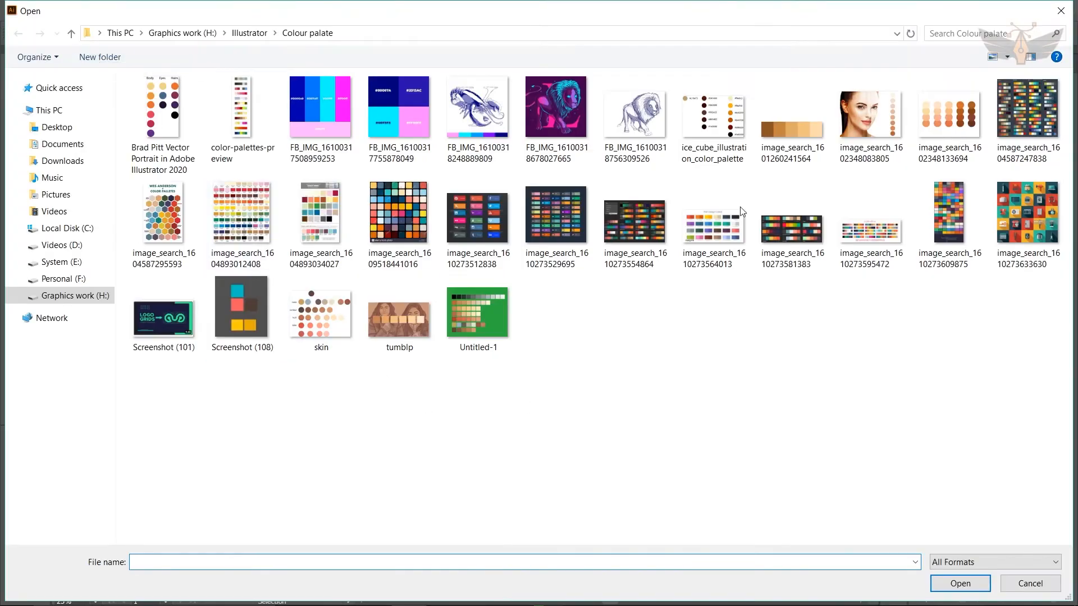
{"action": "left_click", "coordinate": [949, 217]}
{"action": "left_click", "coordinate": [959, 584]}
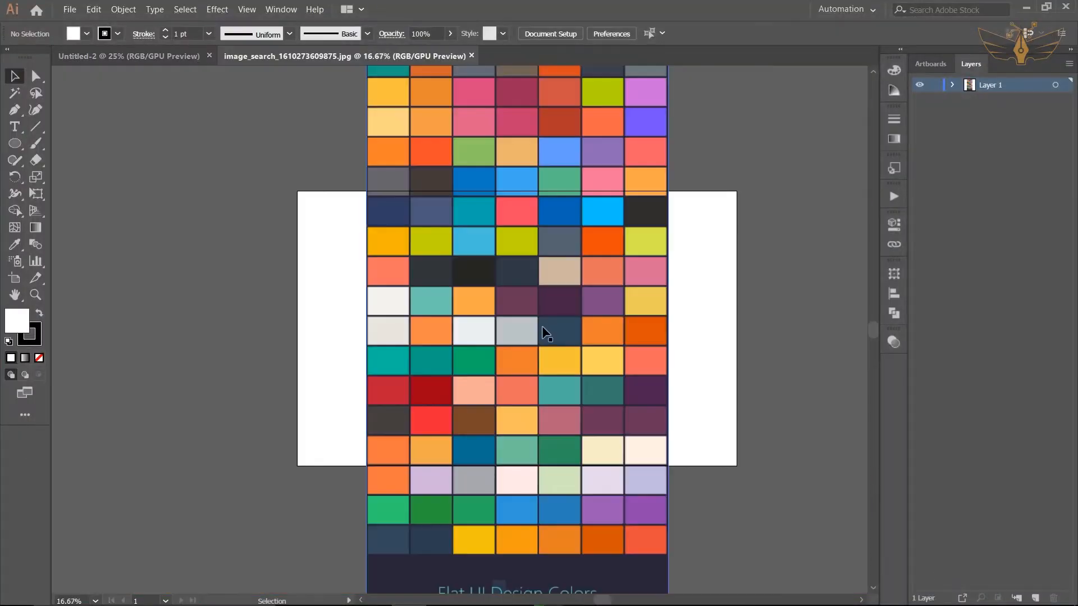
Move the palette image into the Untitled-2 document and place it beside the artboard's left edge.
{"action": "scroll", "coordinate": [546, 332], "scroll_direction": "down", "scroll_amount": 3}
{"action": "left_click", "coordinate": [589, 442]}
{"action": "left_click_drag", "start_coordinate": [589, 444], "coordinate": [537, 290]}
{"action": "left_click_drag", "start_coordinate": [486, 248], "coordinate": [356, 289]}
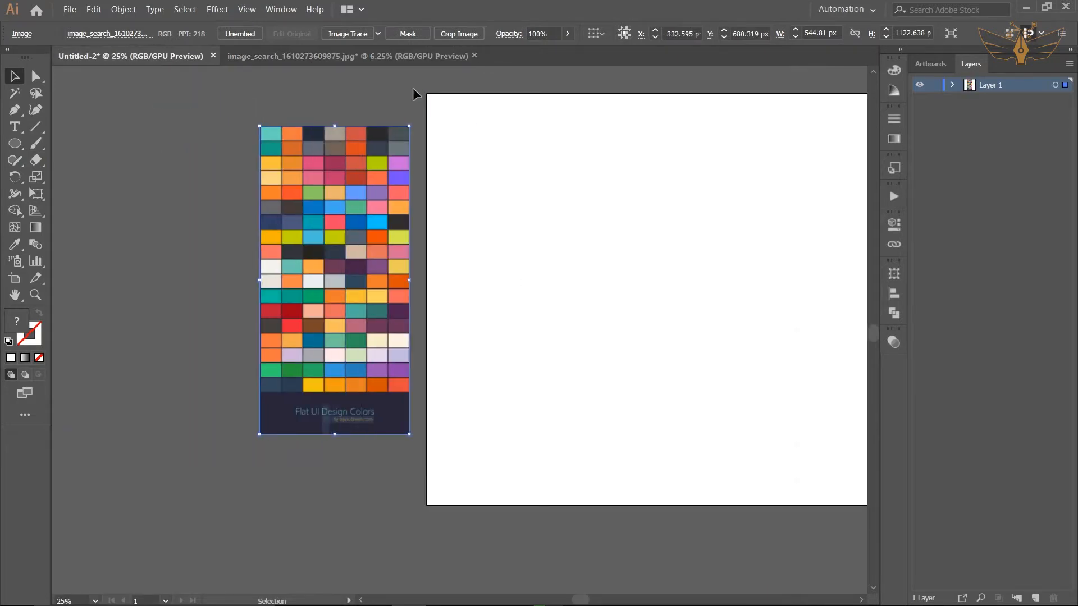
Close the palette image's source file and shift the placed palette closer to the artboard.
{"action": "left_click", "coordinate": [474, 55]}
{"action": "left_click", "coordinate": [603, 328]}
{"action": "scroll", "coordinate": [466, 291], "scroll_direction": "down", "scroll_amount": 2}
{"action": "scroll", "coordinate": [392, 285], "scroll_direction": "up", "scroll_amount": 2}
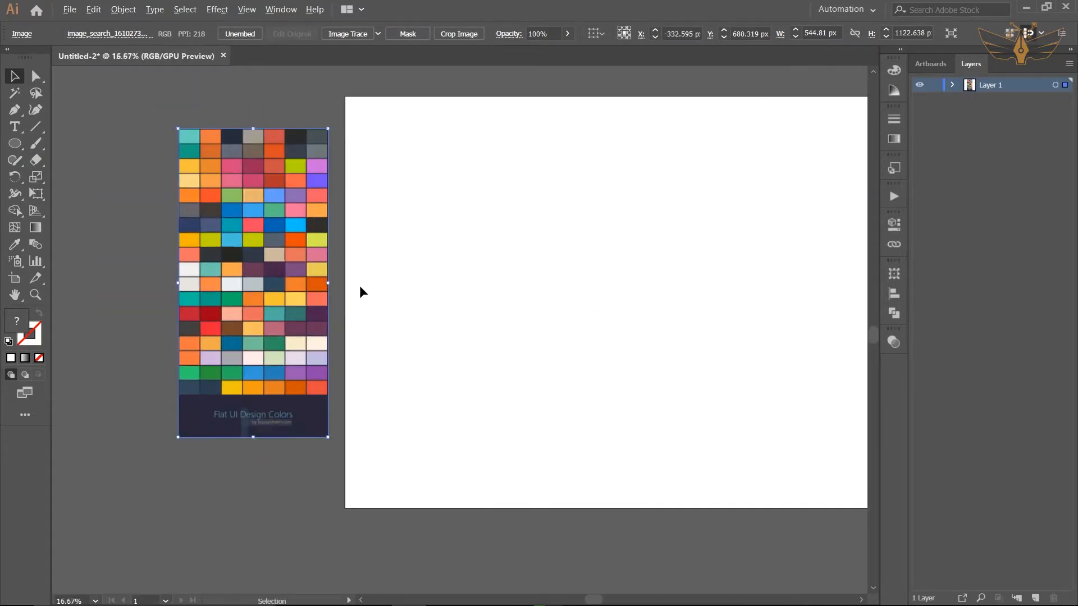
{"action": "left_click_drag", "start_coordinate": [303, 266], "coordinate": [310, 273]}
{"action": "left_click", "coordinate": [530, 280]}
{"action": "scroll", "coordinate": [571, 247], "scroll_direction": "down", "scroll_amount": 1}
{"action": "left_click_drag", "start_coordinate": [665, 259], "coordinate": [610, 259]}
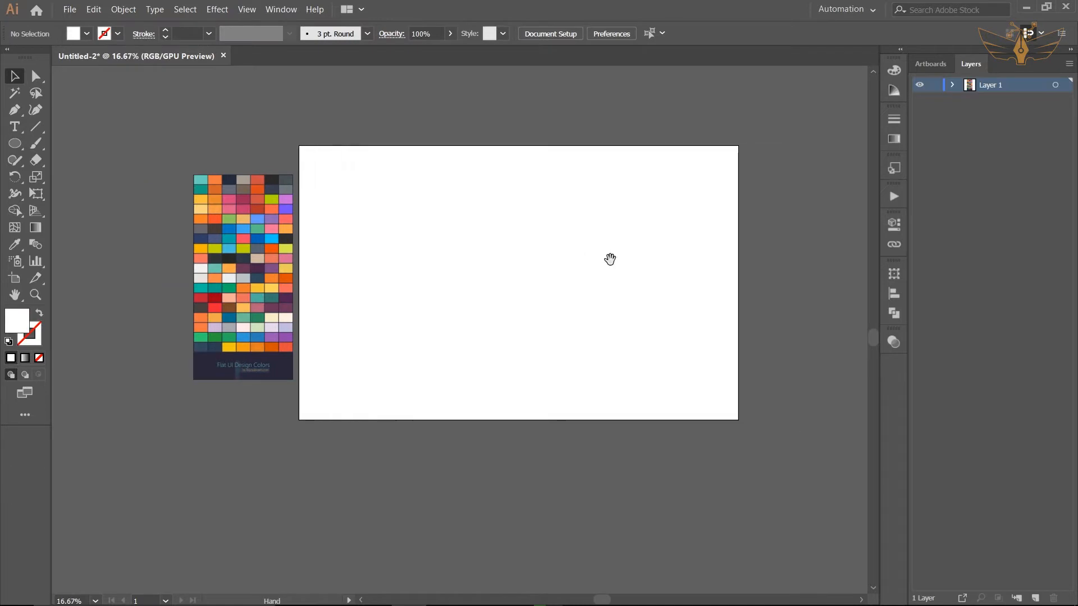
Choose a dark red for the Pen tool and make it the stroke colour with no fill.
{"action": "left_click", "coordinate": [15, 111]}
{"action": "double_click", "coordinate": [17, 320]}
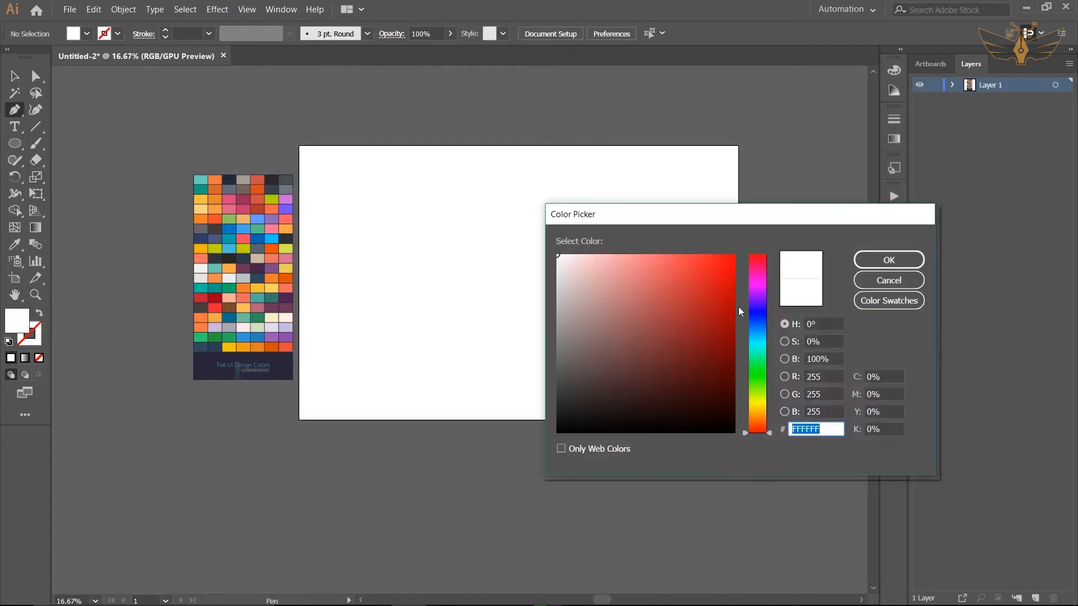
{"action": "left_click", "coordinate": [717, 305]}
{"action": "left_click", "coordinate": [885, 259]}
{"action": "left_click", "coordinate": [40, 315]}
{"action": "scroll", "coordinate": [614, 245], "scroll_direction": "up", "scroll_amount": 1}
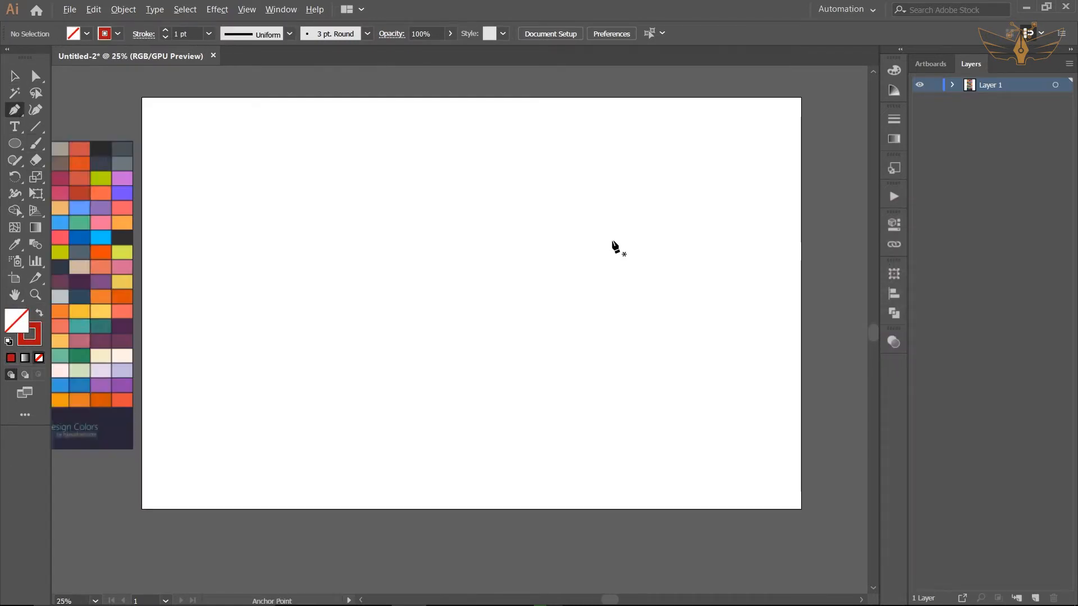
Draw a rising curved path about 484 px wide and 188 px high right of the artboard's centre, removing its outgoing handle.
{"action": "scroll", "coordinate": [558, 267], "scroll_direction": "down", "scroll_amount": 1}
{"action": "scroll", "coordinate": [563, 277], "scroll_direction": "up", "scroll_amount": 1}
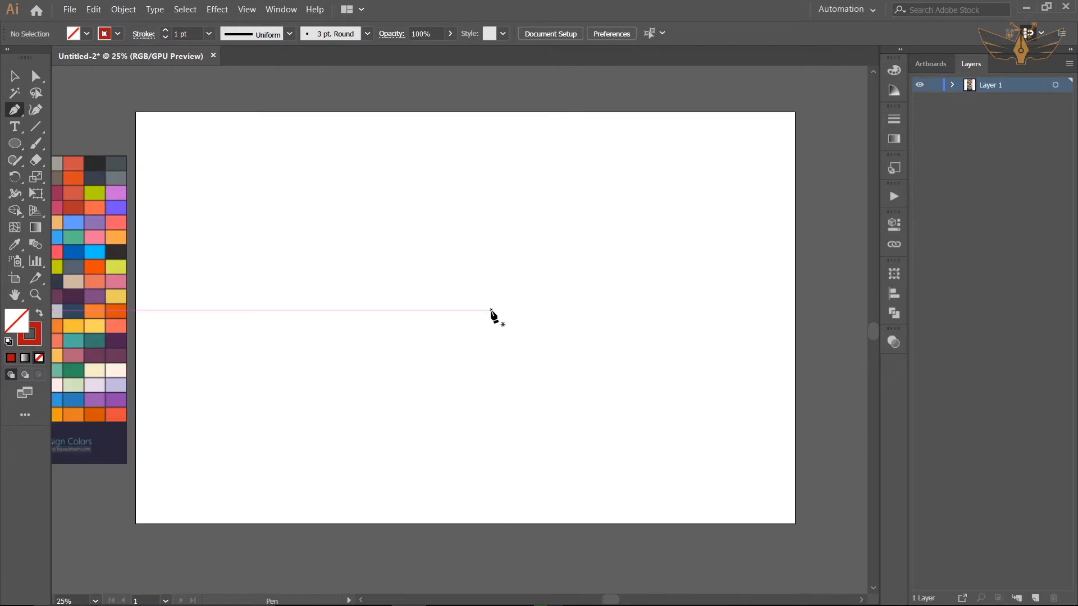
{"action": "left_click", "coordinate": [514, 290]}
{"action": "left_click_drag", "start_coordinate": [647, 239], "coordinate": [651, 231]}
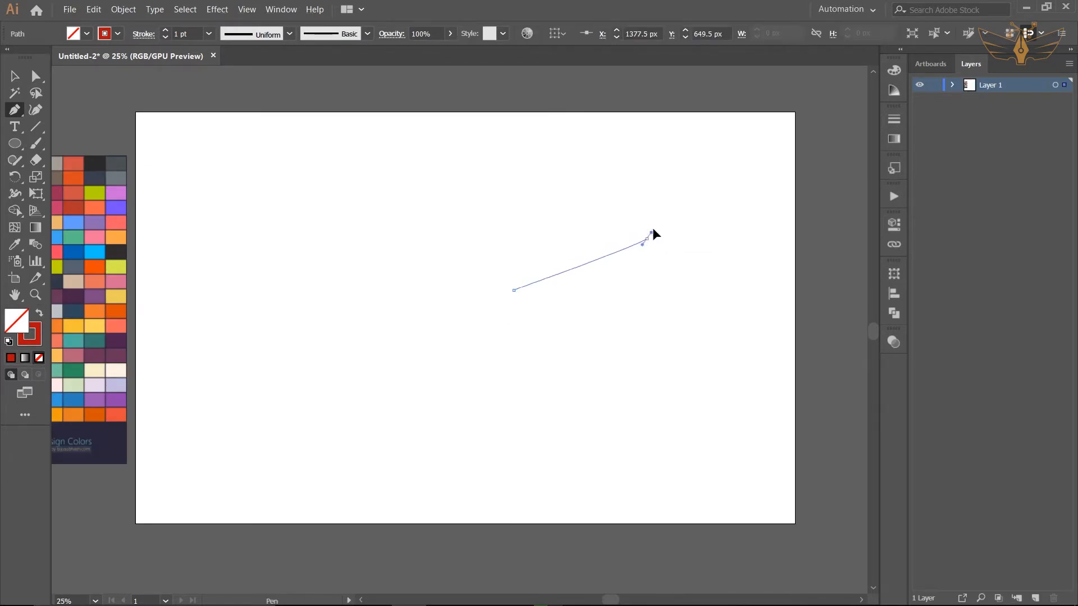
{"action": "left_click_drag", "start_coordinate": [707, 198], "coordinate": [717, 185]}
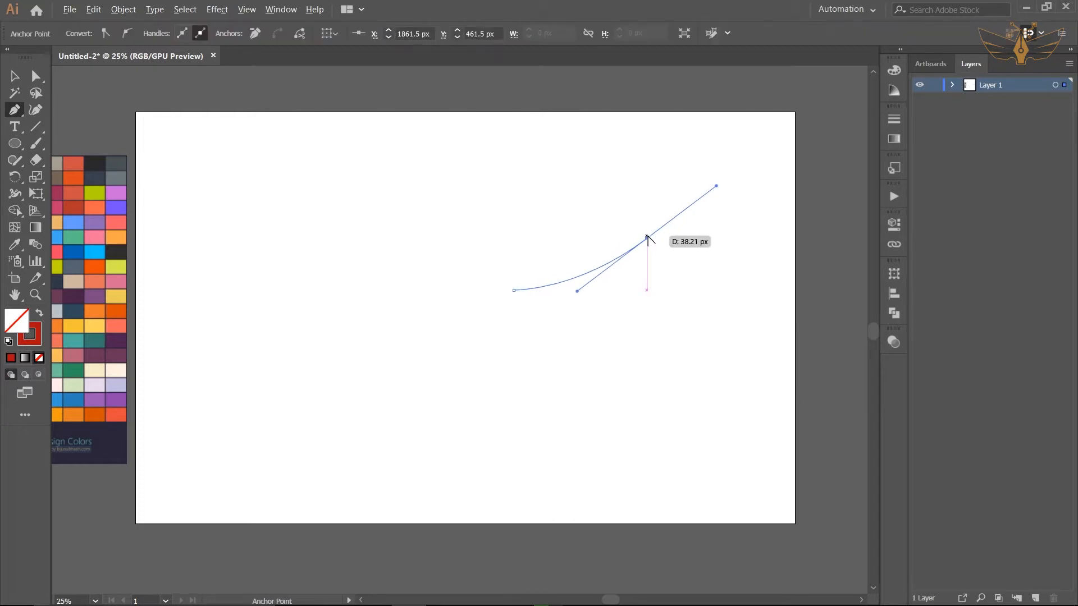
{"action": "left_click", "coordinate": [647, 239]}
{"action": "key", "text": "ctrl+z"}
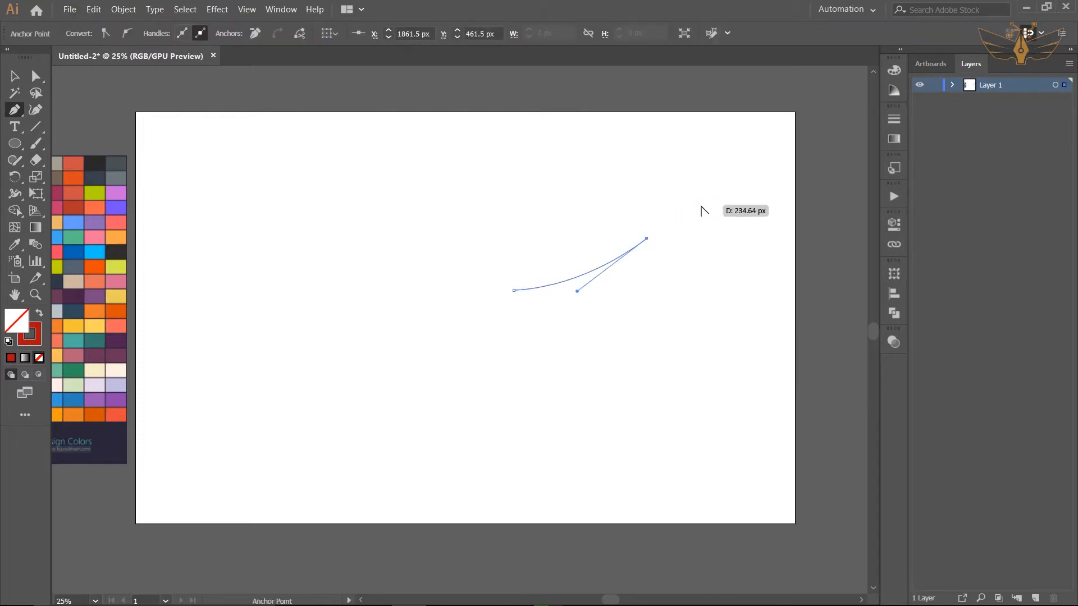
Set the stroke weight of the curved path to 30 pt.
{"action": "left_click", "coordinate": [15, 77]}
{"action": "left_click_drag", "start_coordinate": [486, 201], "coordinate": [584, 281]}
{"action": "left_click_drag", "start_coordinate": [233, 217], "coordinate": [277, 212]}
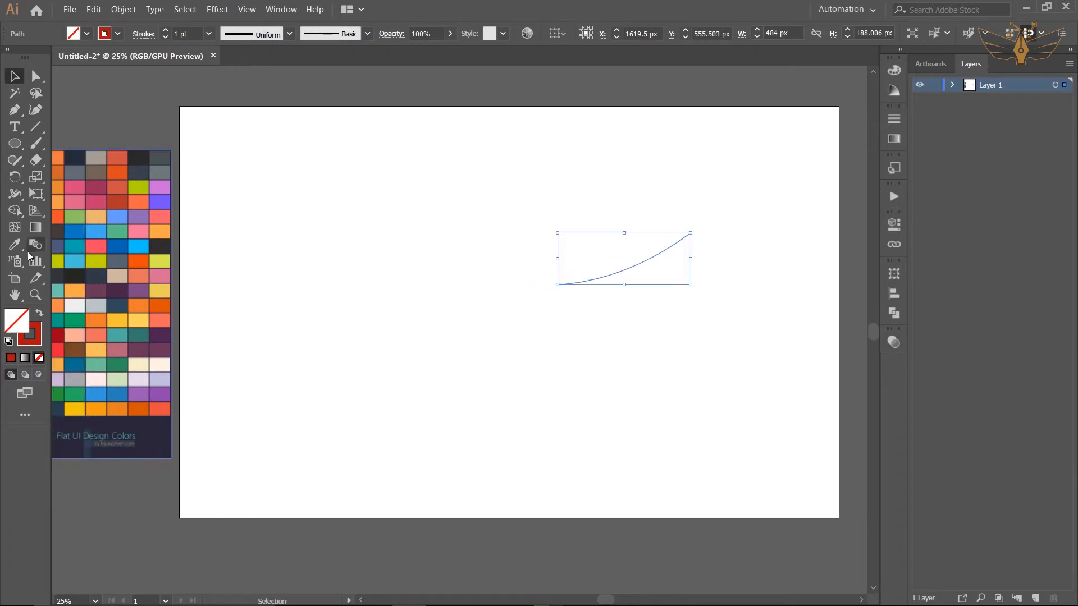
{"action": "left_click", "coordinate": [208, 34]}
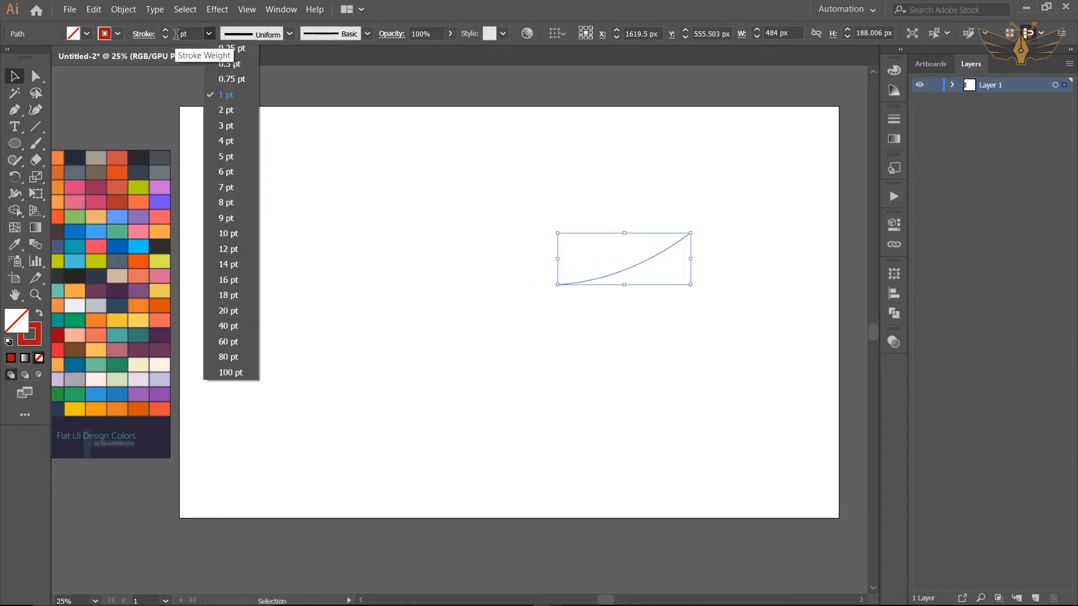
{"action": "left_click", "coordinate": [177, 34]}
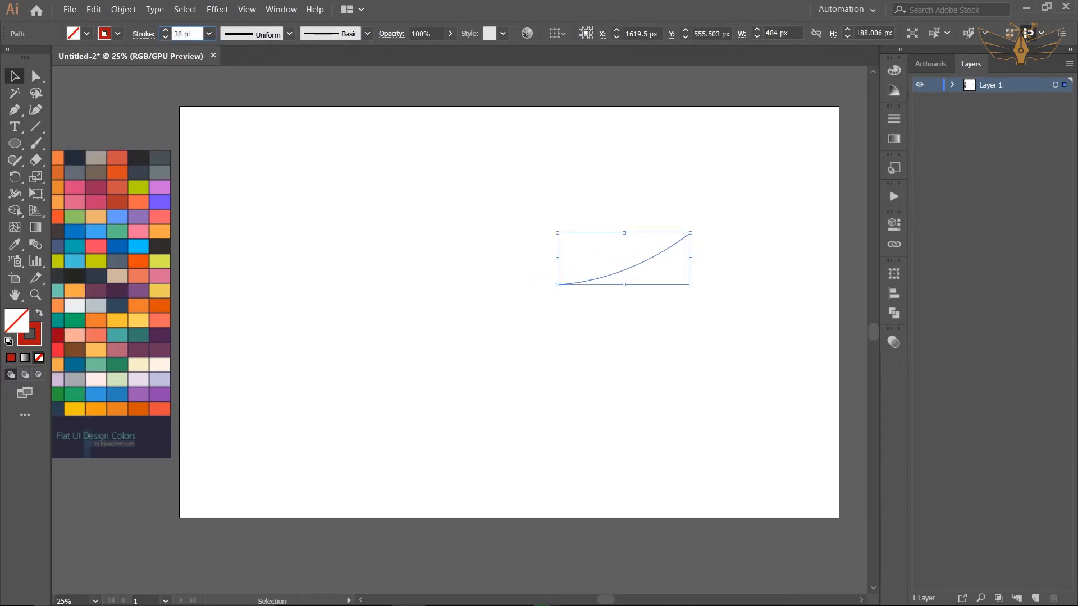
{"action": "key", "text": "Return"}
Apply the lens-shaped width profile that tapers both ends to the curved stroke.
{"action": "left_click", "coordinate": [289, 34]}
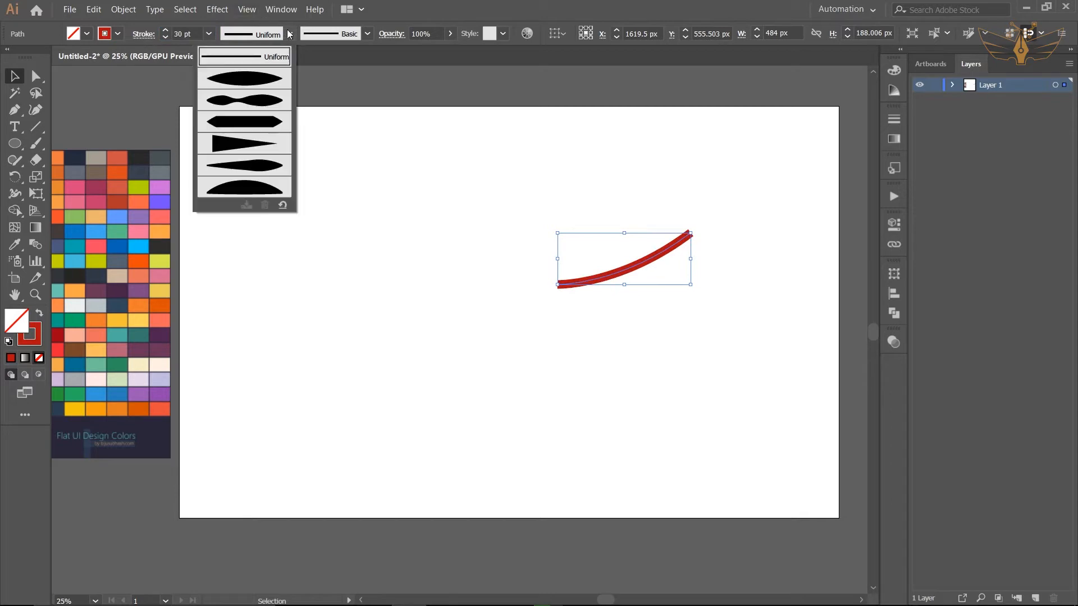
{"action": "left_click", "coordinate": [254, 89]}
{"action": "left_click", "coordinate": [362, 252]}
{"action": "left_click_drag", "start_coordinate": [434, 250], "coordinate": [368, 257]}
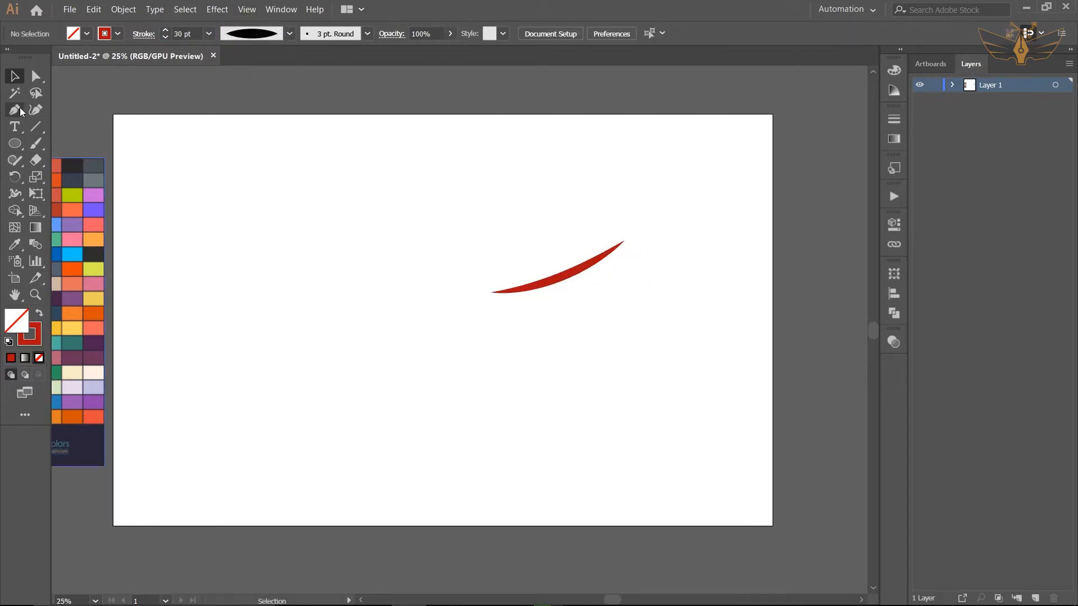
Lock the tapered stroke and start a second Pen path on it with an arched segment about 144 px wide.
{"action": "scroll", "coordinate": [660, 249], "scroll_direction": "up", "scroll_amount": 2}
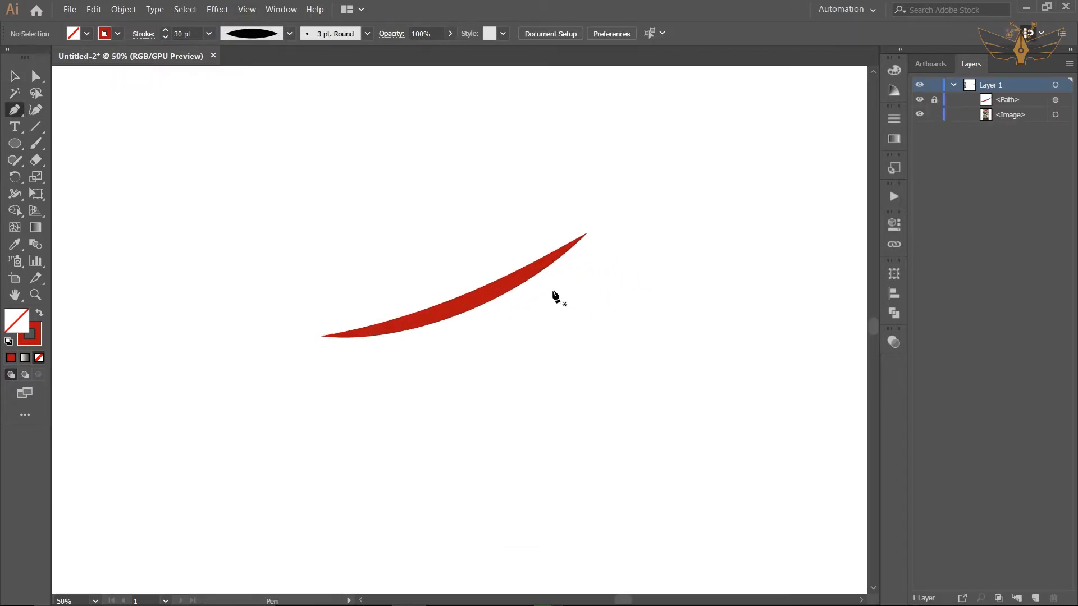
{"action": "left_click", "coordinate": [503, 284]}
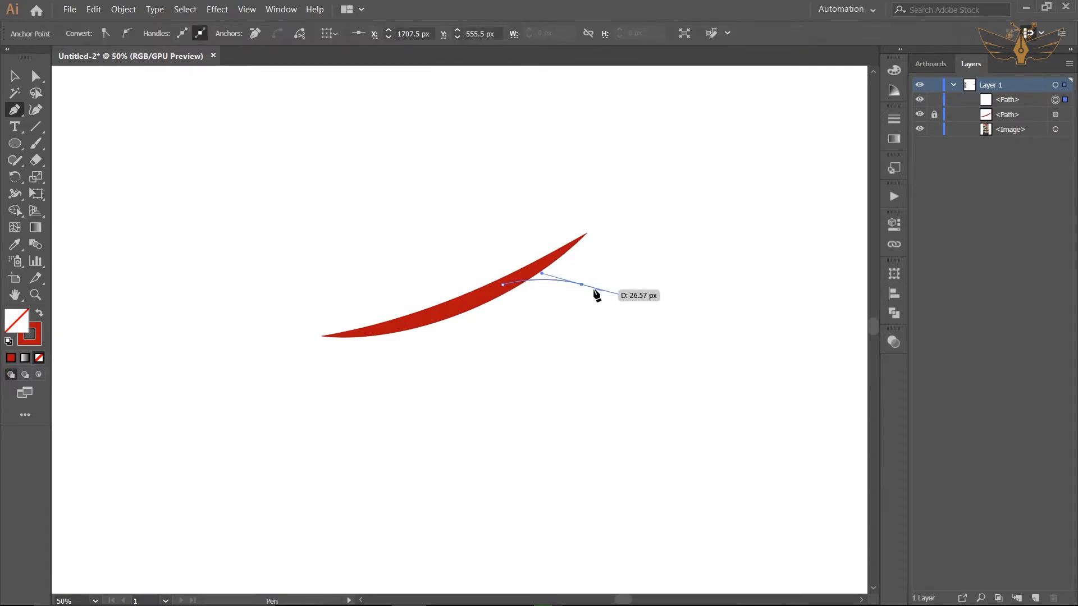
{"action": "left_click", "coordinate": [582, 285]}
{"action": "scroll", "coordinate": [592, 270], "scroll_direction": "down", "scroll_amount": 3}
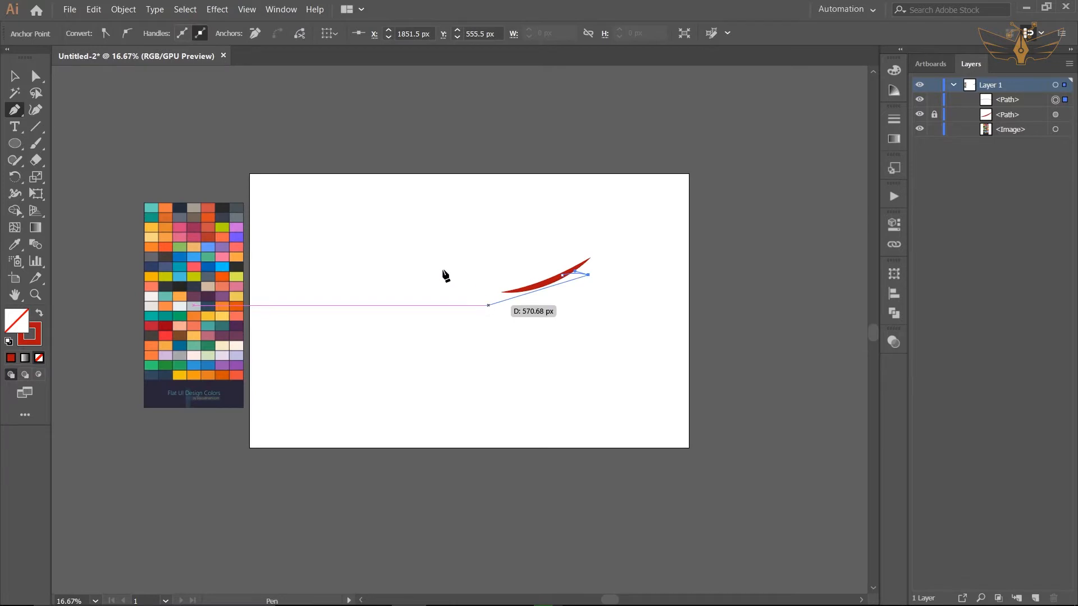
{"action": "mouse_move", "coordinate": [488, 306]}
{"action": "left_mouse_down"}
{"action": "mouse_move", "coordinate": [402, 271]}
{"action": "mouse_move", "coordinate": [493, 303]}
{"action": "left_mouse_up"}
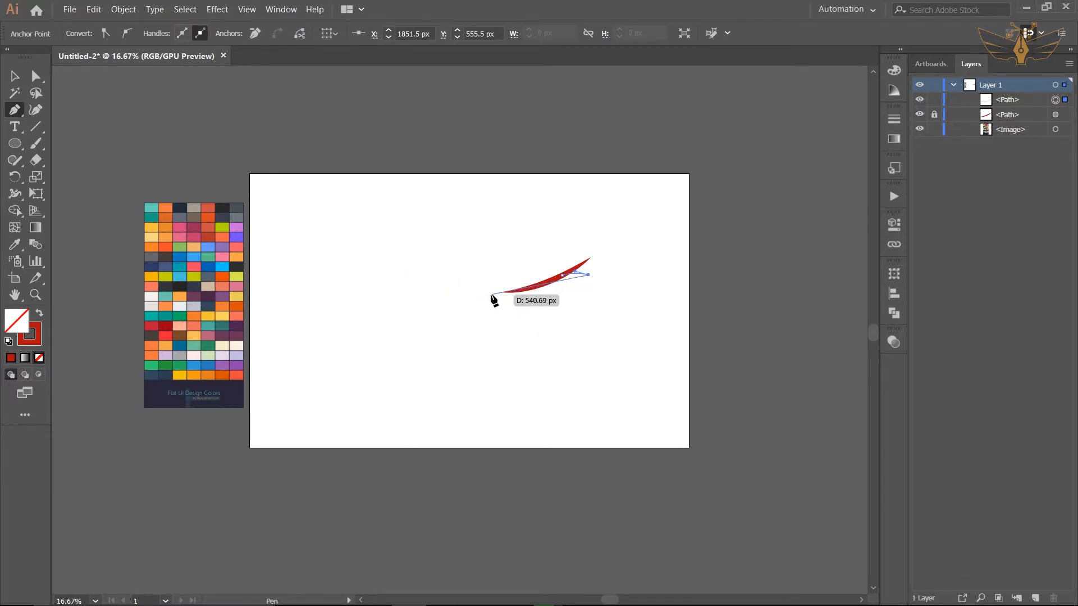
{"action": "mouse_move", "coordinate": [436, 256]}
{"action": "left_mouse_down"}
{"action": "mouse_move", "coordinate": [420, 247]}
{"action": "mouse_move", "coordinate": [431, 252]}
{"action": "left_mouse_up"}
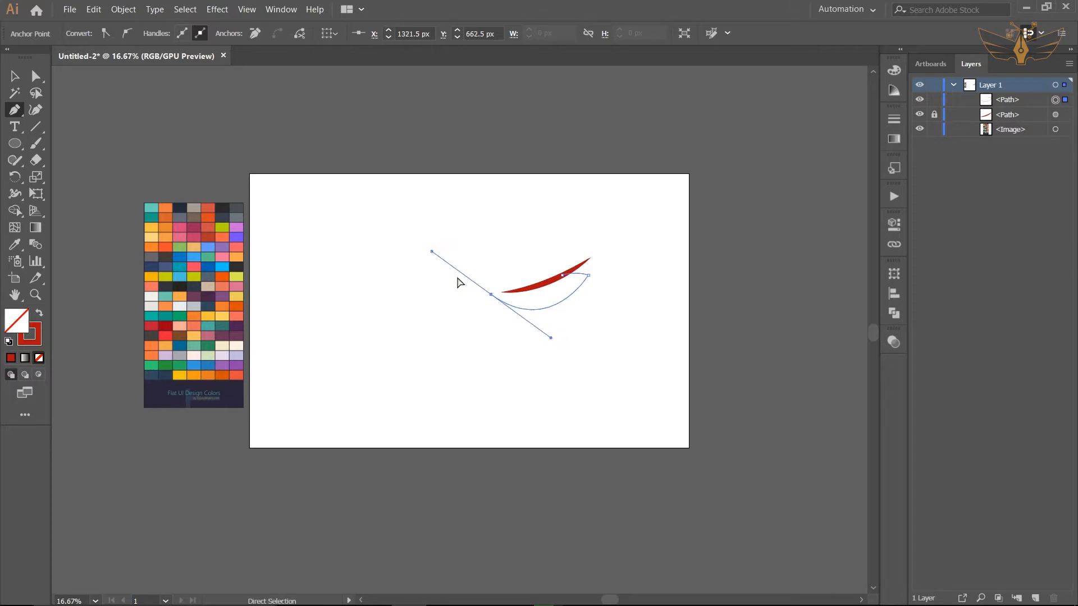
{"action": "key", "text": "ctrl+z"}
Continue the open path with a deep curve sweeping below the upper stroke to its left, about 544 px wide overall.
{"action": "scroll", "coordinate": [502, 304], "scroll_direction": "up", "scroll_amount": 1}
{"action": "left_click_drag", "start_coordinate": [517, 305], "coordinate": [486, 311]}
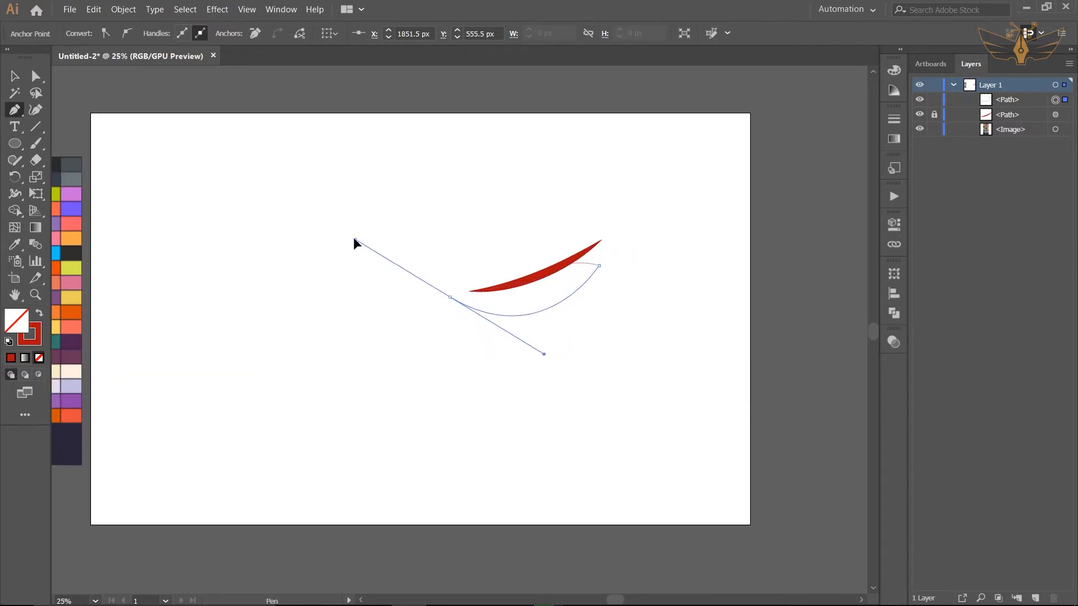
{"action": "left_click_drag", "start_coordinate": [342, 239], "coordinate": [340, 242]}
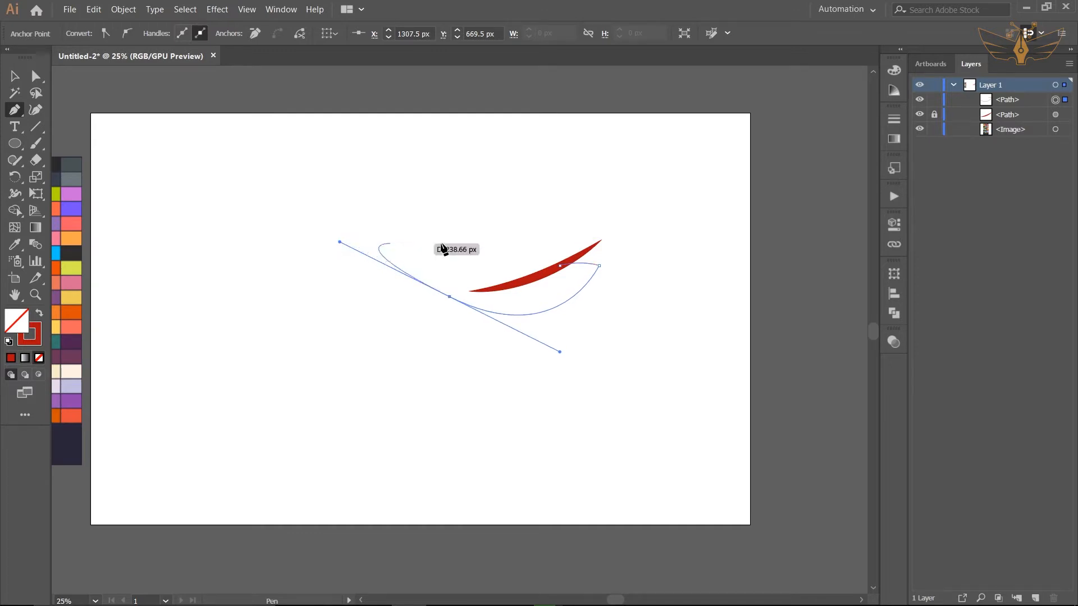
{"action": "key", "text": "v"}
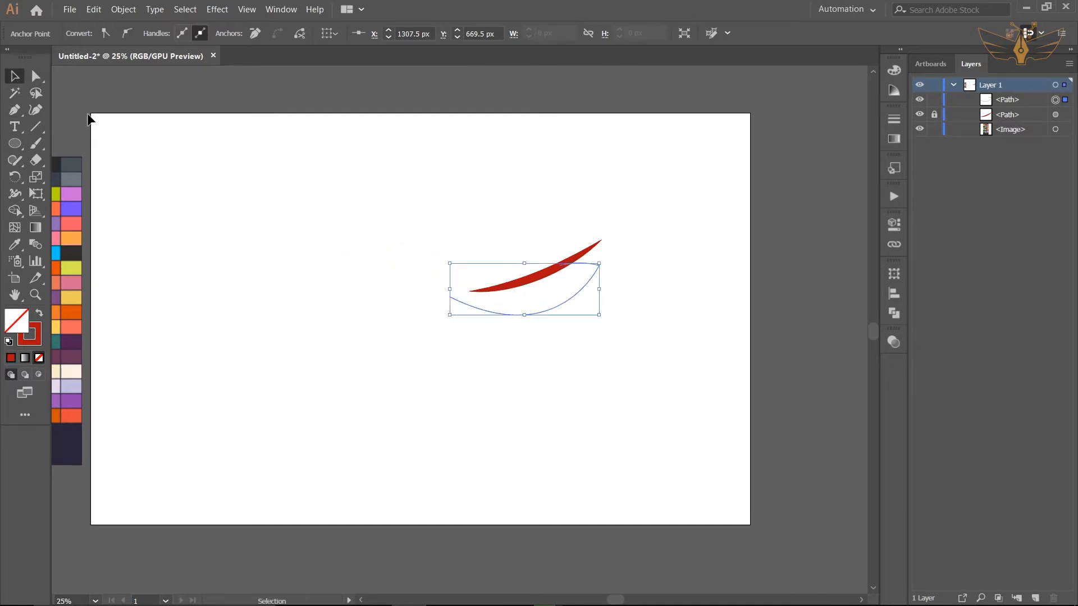
Copy the upper stroke's colour and weight to the lower path with the Eyedropper.
{"action": "key", "text": "i"}
{"action": "left_click", "coordinate": [519, 280]}
{"action": "key", "text": "v"}
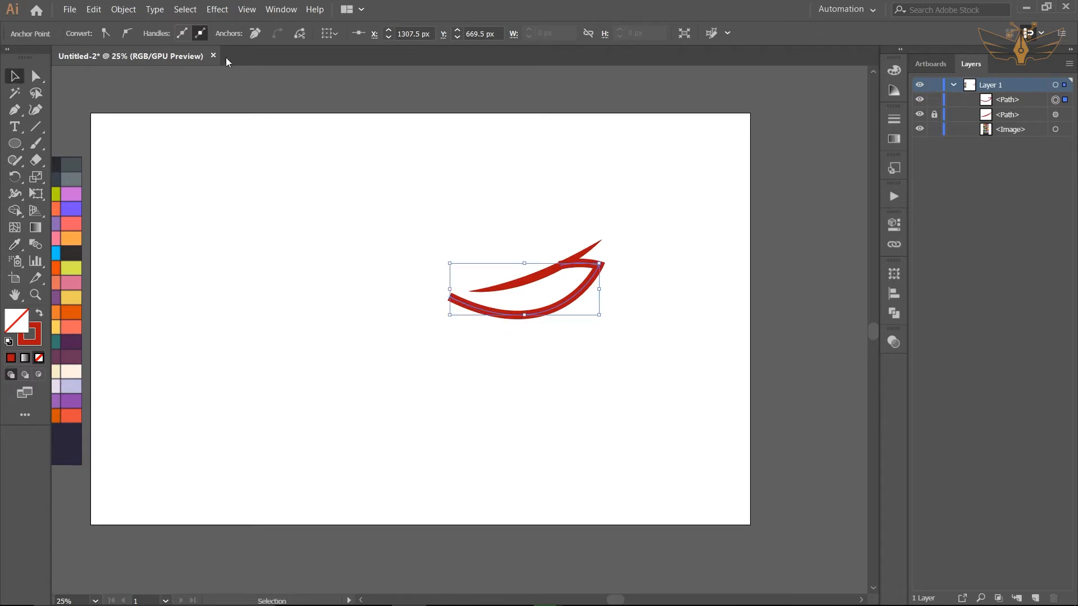
Apply the lens-shaped width profile that tapers both ends to the lower path.
{"action": "left_click", "coordinate": [478, 334]}
{"action": "left_click", "coordinate": [527, 317]}
{"action": "left_click", "coordinate": [289, 34]}
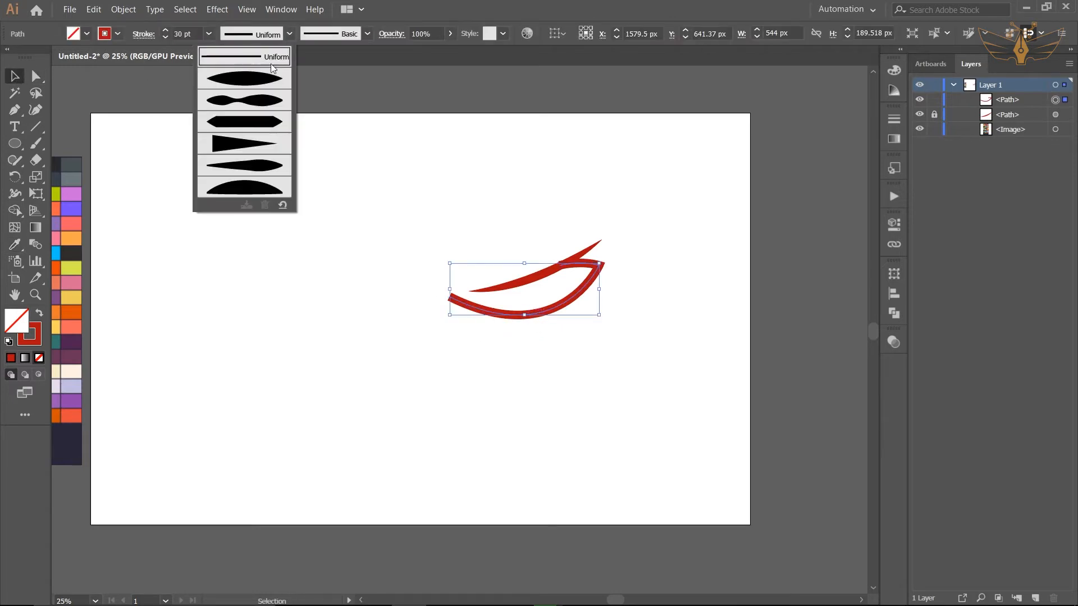
{"action": "left_click", "coordinate": [247, 79]}
{"action": "left_click", "coordinate": [429, 169]}
{"action": "key", "text": "ctrl+equal"}
Nudge the lower path slightly left and up against the upper stroke.
{"action": "left_click", "coordinate": [510, 309]}
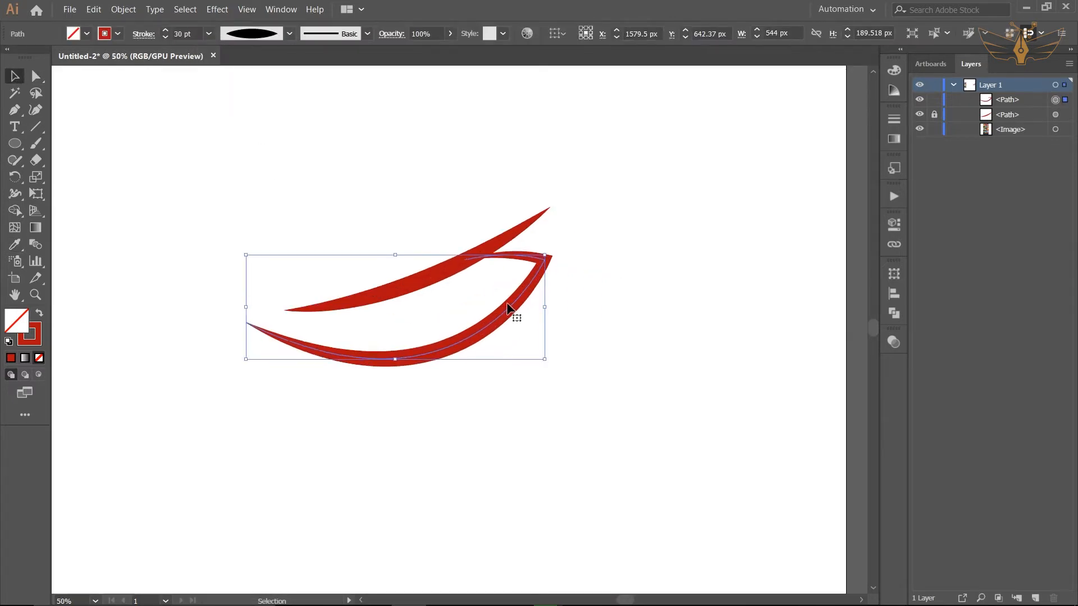
{"action": "key", "text": "Left"}
{"action": "key", "text": "Left"}
{"action": "key", "text": "Left"}
{"action": "key", "text": "Left"}
{"action": "key", "text": "Up"}
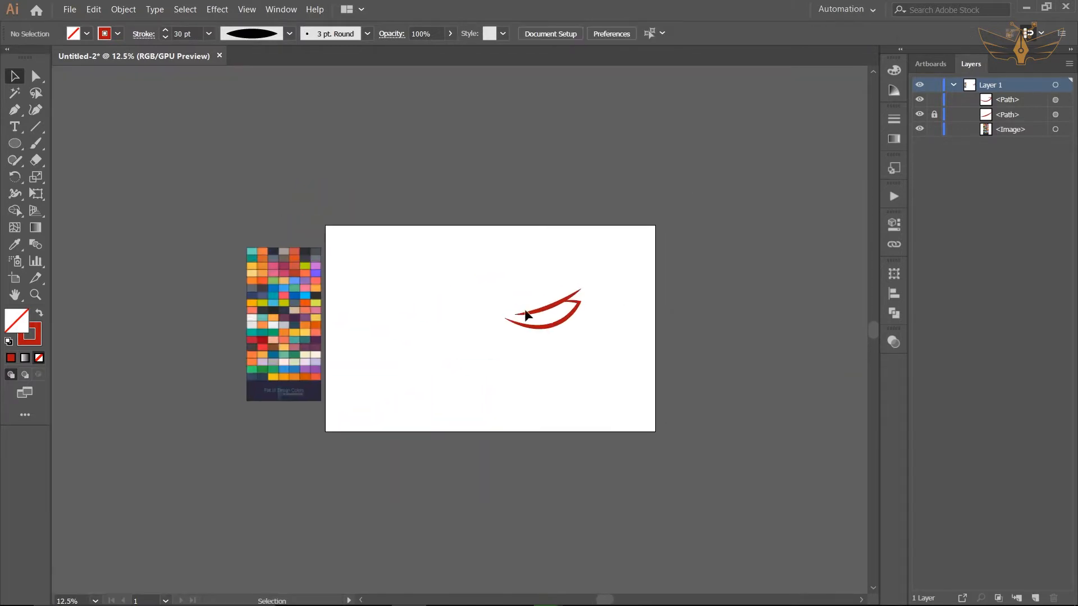
Draw a small rising curve about 245 px wide and 60 px high across the underside of the lower stroke.
{"action": "key", "text": "p"}
{"action": "scroll", "coordinate": [556, 340], "scroll_direction": "up", "scroll_amount": 1}
{"action": "scroll", "coordinate": [559, 345], "scroll_direction": "up", "scroll_amount": 2}
{"action": "left_click", "coordinate": [473, 308]}
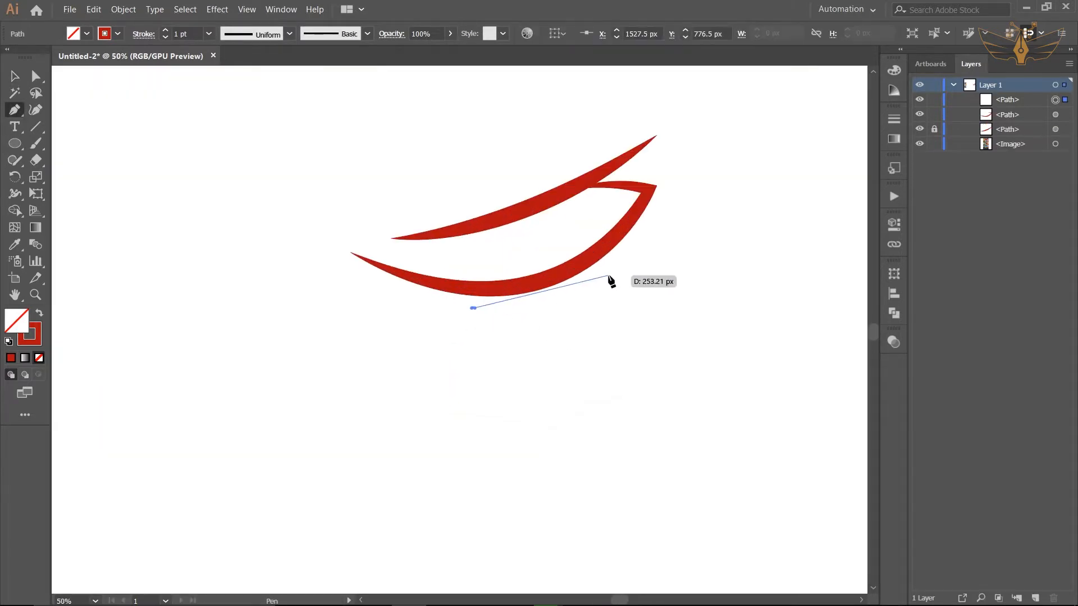
{"action": "left_click_drag", "start_coordinate": [672, 281], "coordinate": [694, 242]}
{"action": "key", "text": "ctrl+z"}
{"action": "left_click", "coordinate": [14, 77]}
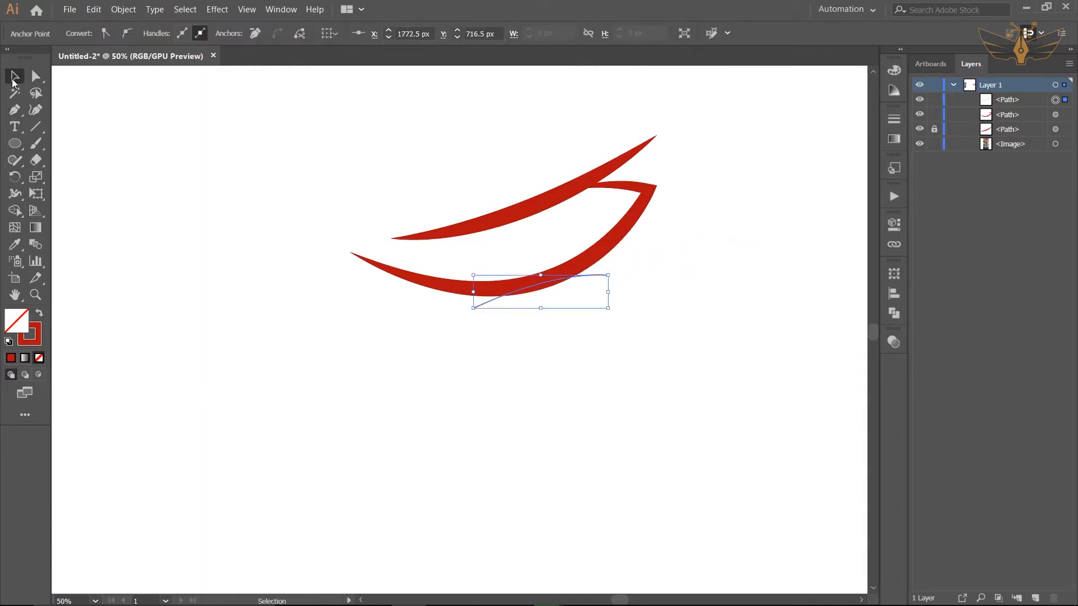
Fill the small curve with the dark red sampled from the upper stroke, leaving it without a stroke.
{"action": "left_click", "coordinate": [13, 245]}
{"action": "left_click", "coordinate": [540, 200]}
{"action": "key", "text": "v"}
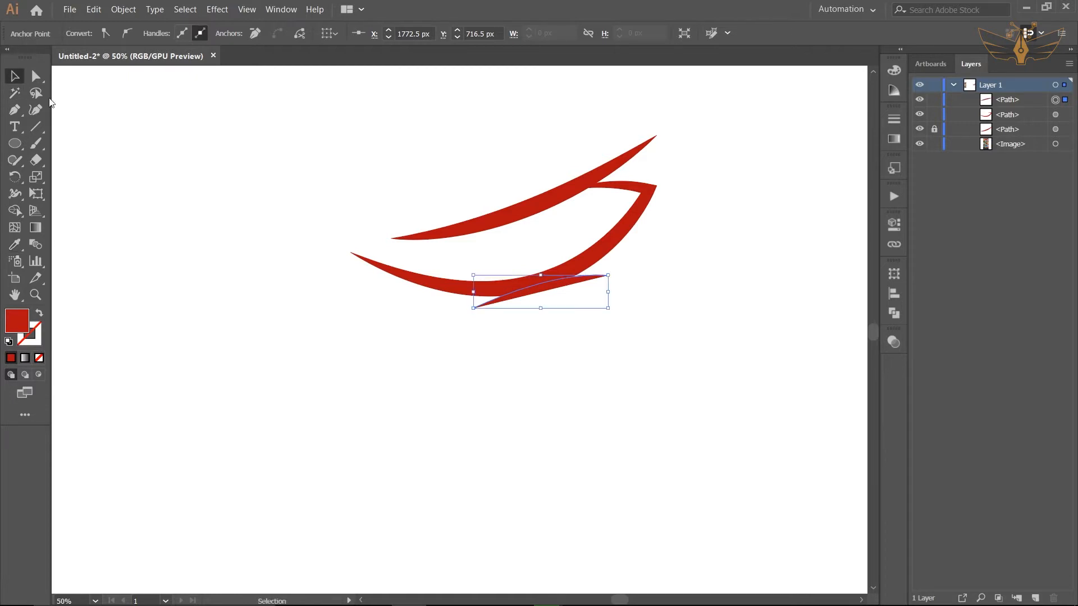
{"action": "left_click", "coordinate": [446, 373]}
{"action": "scroll", "coordinate": [564, 402], "scroll_direction": "down", "scroll_amount": 1}
{"action": "left_click_drag", "start_coordinate": [564, 403], "coordinate": [585, 418]}
{"action": "scroll", "coordinate": [389, 389], "scroll_direction": "down", "scroll_amount": 2}
{"action": "left_click_drag", "start_coordinate": [365, 418], "coordinate": [447, 366]}
{"action": "scroll", "coordinate": [452, 372], "scroll_direction": "up", "scroll_amount": 1}
{"action": "left_click_drag", "start_coordinate": [272, 232], "coordinate": [327, 245]}
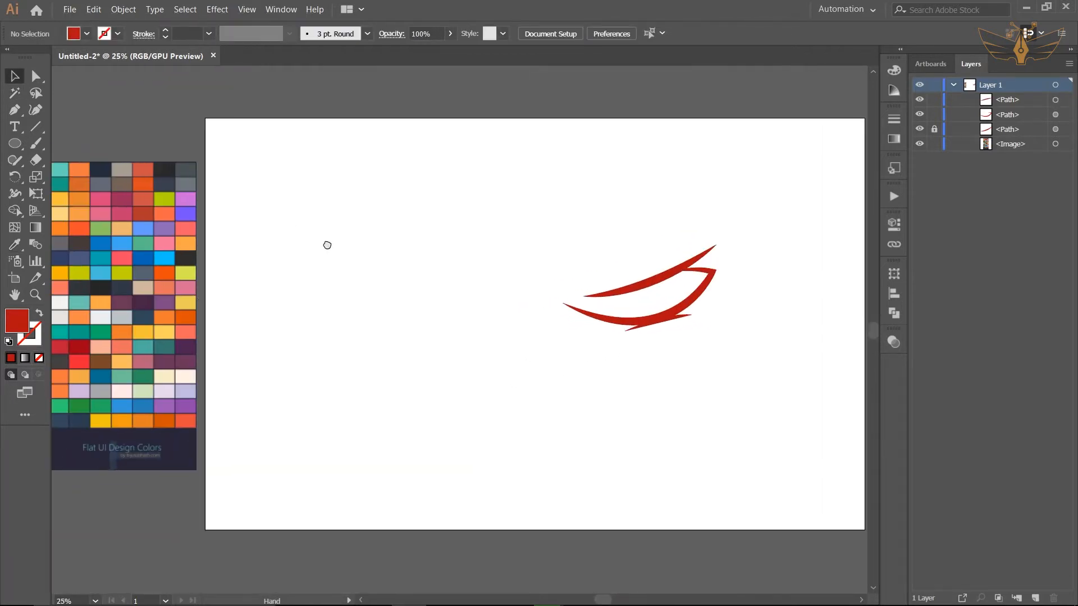
{"action": "left_click", "coordinate": [14, 109]}
{"action": "scroll", "coordinate": [481, 324], "scroll_direction": "up", "scroll_amount": 2}
{"action": "left_click", "coordinate": [436, 249]}
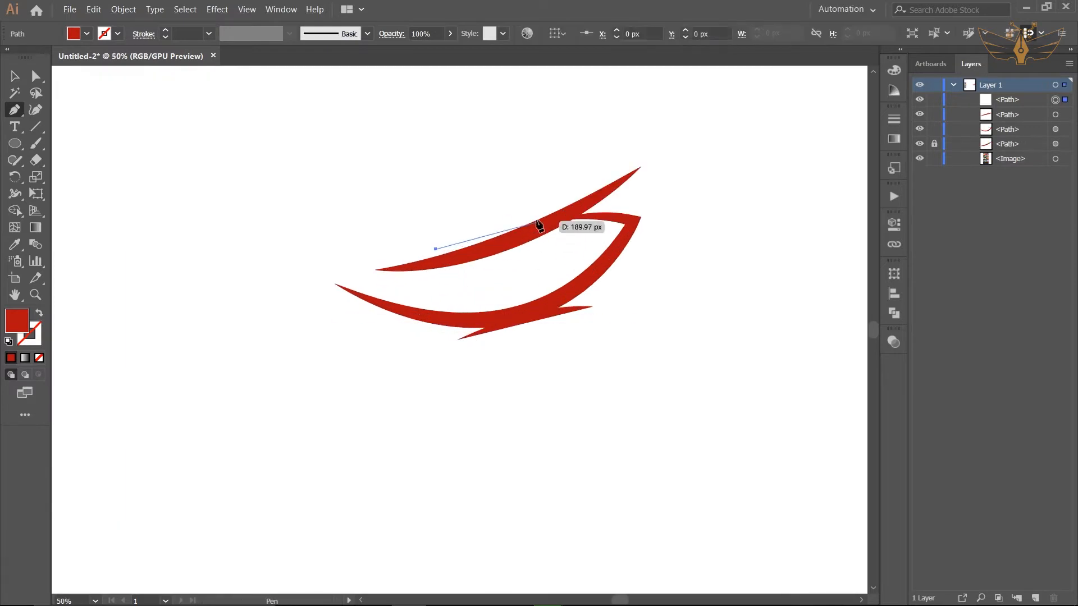
{"action": "left_click_drag", "start_coordinate": [536, 214], "coordinate": [537, 178]}
{"action": "left_click_drag", "start_coordinate": [547, 119], "coordinate": [544, 126]}
{"action": "key", "text": "ctrl+z"}
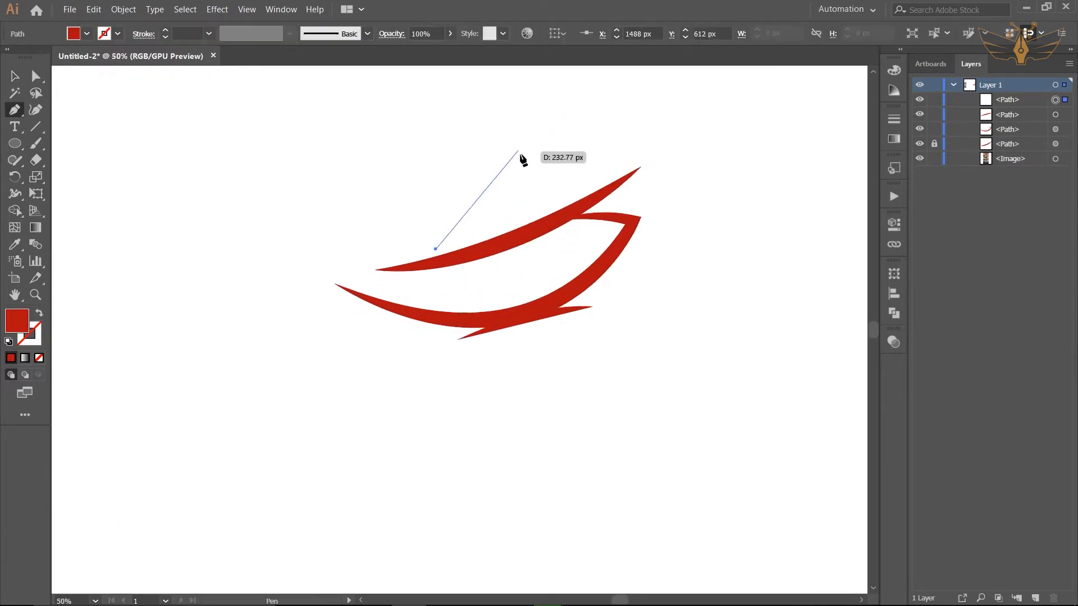
{"action": "key", "text": "ctrl+z"}
Draw a closed half-moon iris with a straight slanted top across the upper eyelid stroke, about 269 px wide and 140 px high.
{"action": "left_click", "coordinate": [406, 254]}
{"action": "scroll", "coordinate": [571, 247], "scroll_direction": "down", "scroll_amount": 2}
{"action": "scroll", "coordinate": [573, 253], "scroll_direction": "up", "scroll_amount": 1}
{"action": "left_click_drag", "start_coordinate": [562, 224], "coordinate": [591, 212]}
{"action": "left_click", "coordinate": [531, 256]}
{"action": "left_click", "coordinate": [430, 291]}
Lock and hide the new iris shape.
{"action": "left_click", "coordinate": [15, 76]}
{"action": "scroll", "coordinate": [497, 190], "scroll_direction": "down", "scroll_amount": 2}
{"action": "left_click", "coordinate": [935, 100]}
{"action": "left_click", "coordinate": [920, 99]}
{"action": "left_click_drag", "start_coordinate": [446, 359], "coordinate": [604, 271]}
{"action": "left_click", "coordinate": [604, 271]}
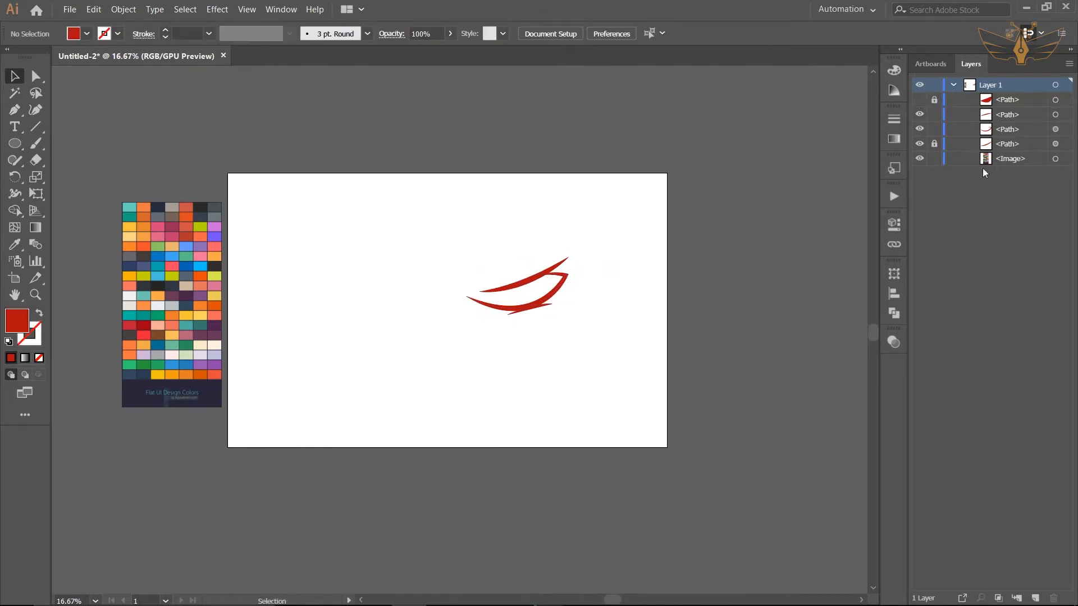
Group the three outline strokes of the eye.
{"action": "left_click_drag", "start_coordinate": [509, 330], "coordinate": [534, 281]}
{"action": "right_click", "coordinate": [534, 276]}
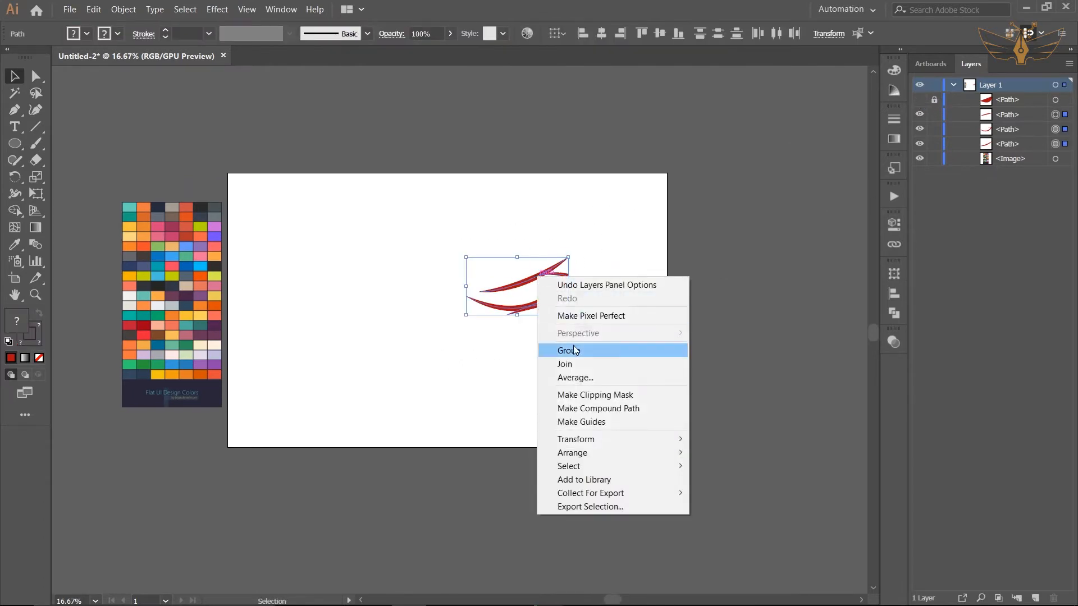
{"action": "left_click", "coordinate": [574, 345]}
{"action": "left_click", "coordinate": [614, 246]}
{"action": "scroll", "coordinate": [579, 173], "scroll_direction": "up", "scroll_amount": 1}
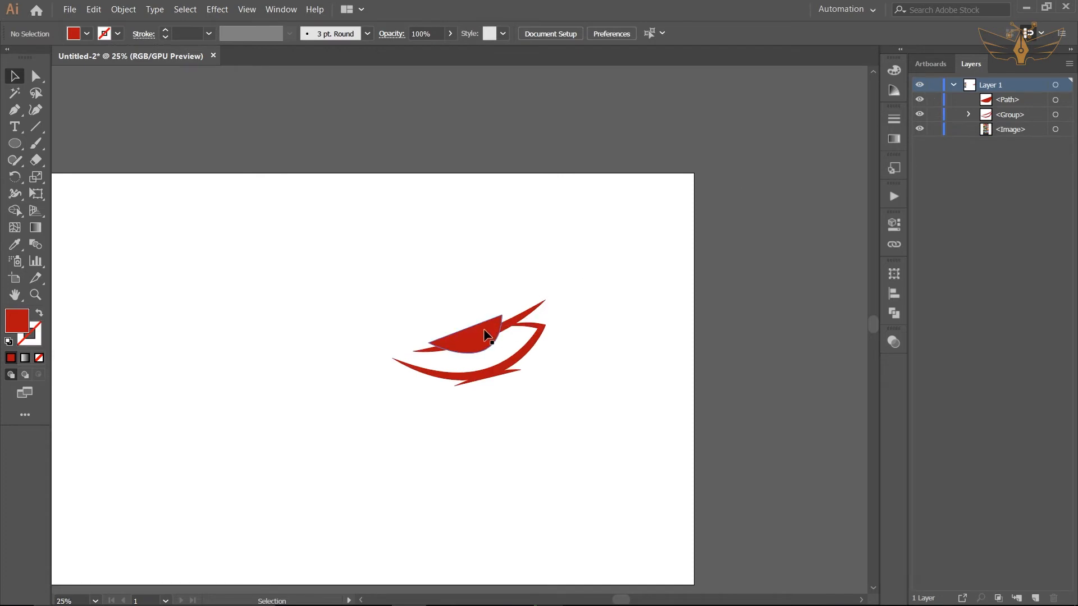
Send the iris shape to the back, behind the eye outlines.
{"action": "right_click", "coordinate": [484, 331]}
{"action": "mouse_move", "coordinate": [571, 522]}
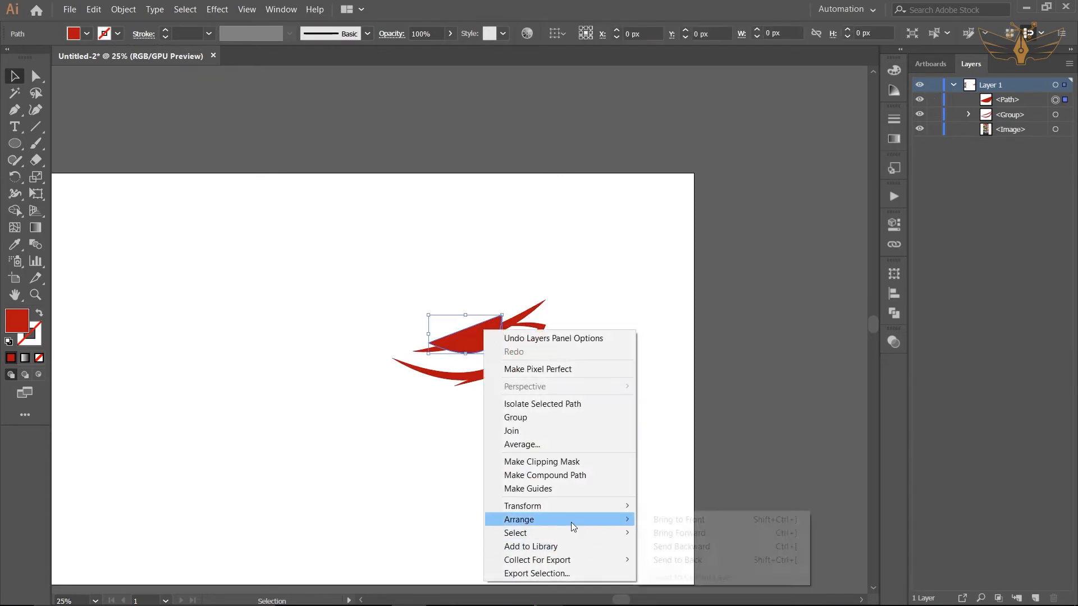
{"action": "left_click", "coordinate": [693, 560]}
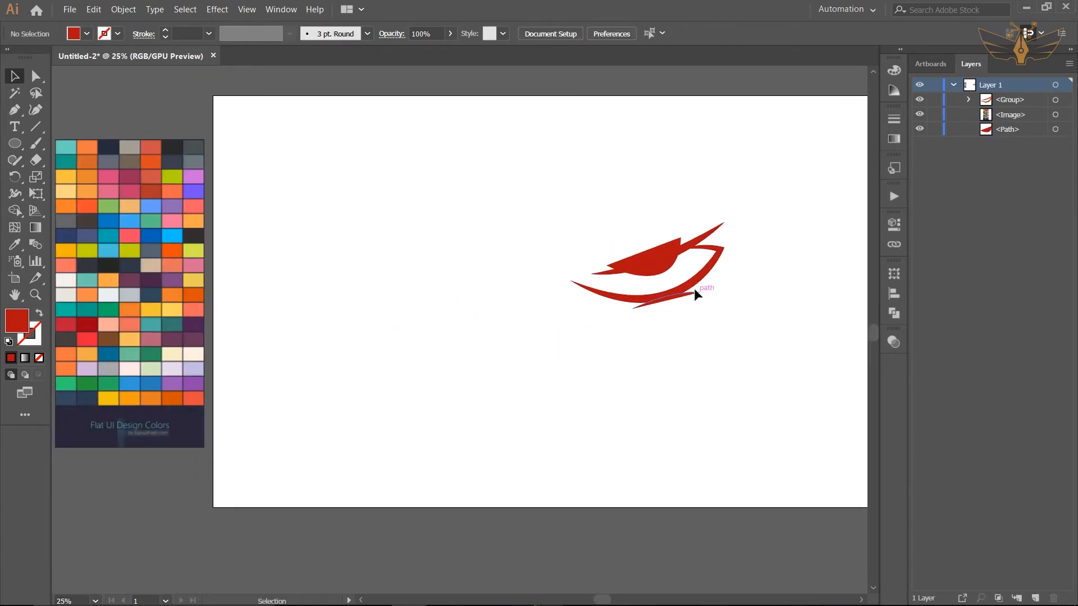
Expand the appearance of the eye outline group so its tapered strokes become filled shapes.
{"action": "left_click", "coordinate": [691, 289]}
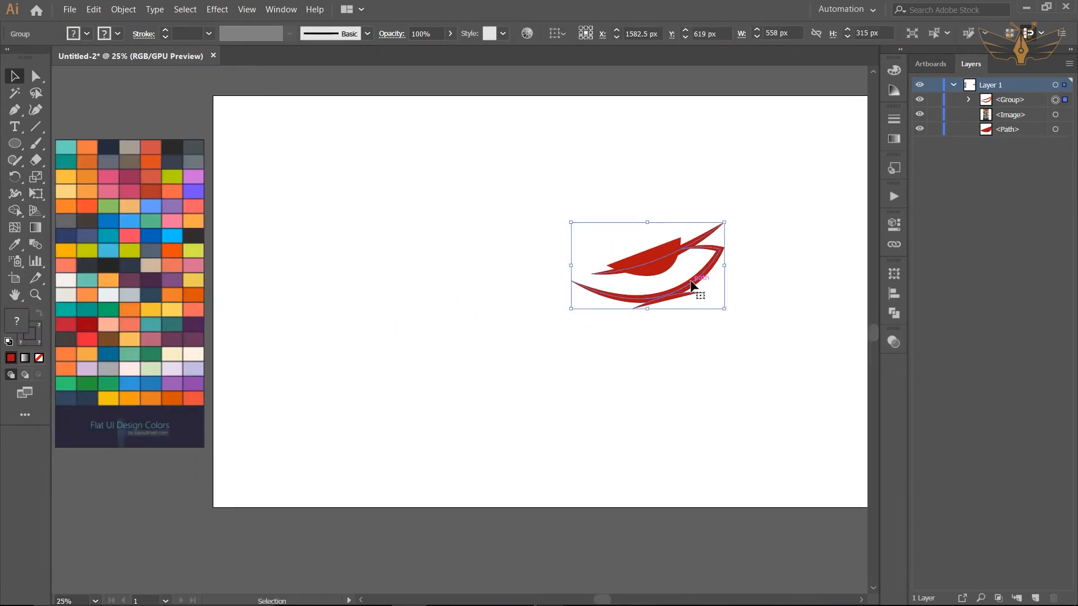
{"action": "left_click", "coordinate": [123, 9]}
{"action": "left_click", "coordinate": [275, 156]}
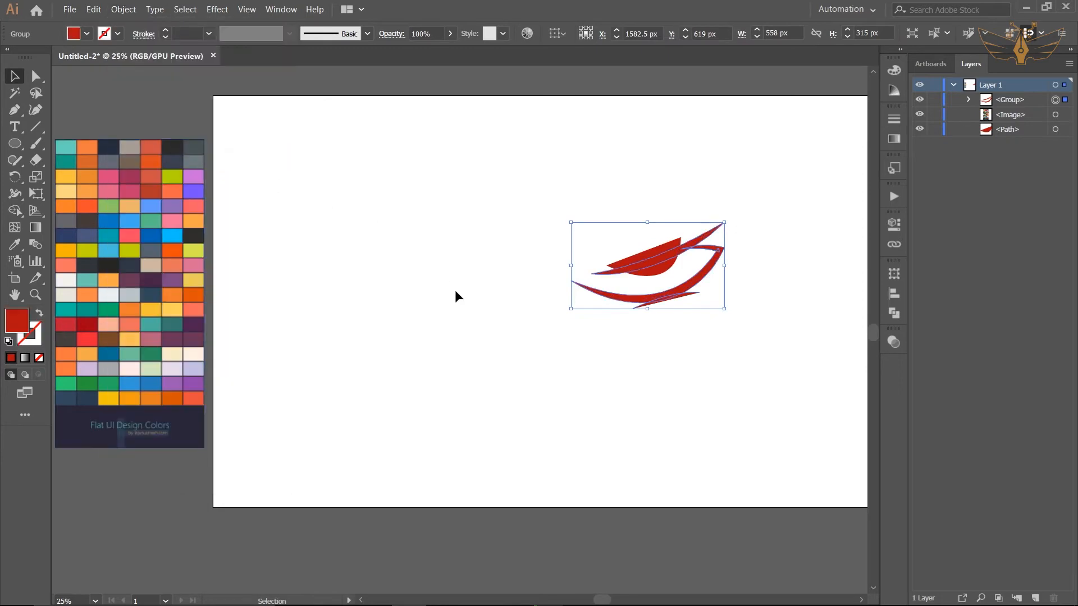
{"action": "left_click", "coordinate": [119, 12]}
{"action": "left_click", "coordinate": [346, 184]}
Recolour the eye outline group with the near-black swatch sampled from the colour palette.
{"action": "scroll", "coordinate": [345, 184], "scroll_direction": "right", "scroll_amount": 4}
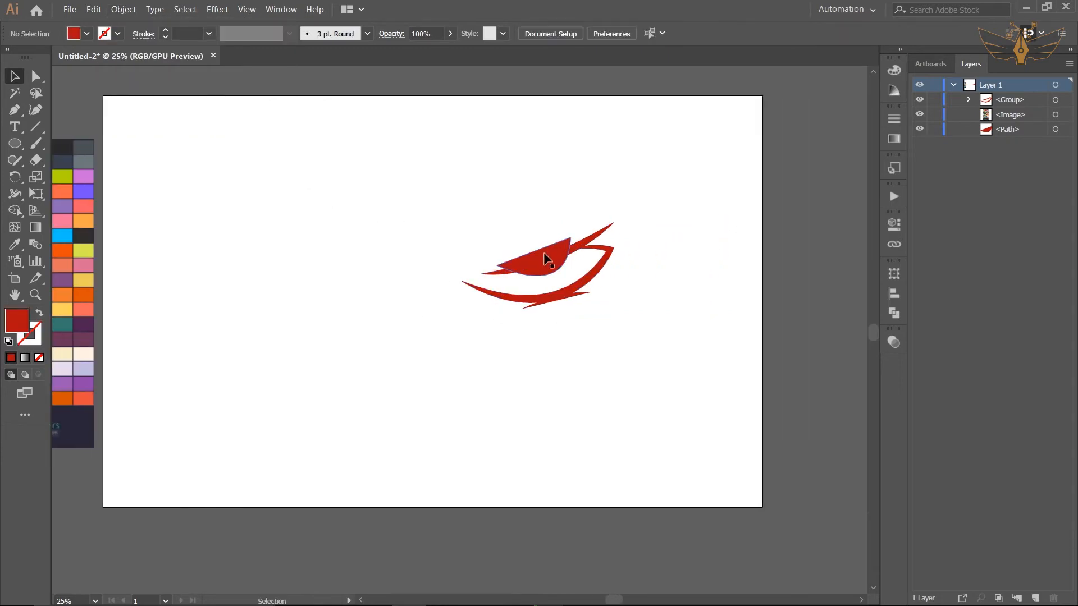
{"action": "left_click", "coordinate": [544, 254]}
{"action": "left_click", "coordinate": [675, 211]}
{"action": "left_click", "coordinate": [604, 250]}
{"action": "left_click_drag", "start_coordinate": [638, 254], "coordinate": [729, 248]}
{"action": "left_click", "coordinate": [14, 246]}
{"action": "left_click", "coordinate": [108, 261]}
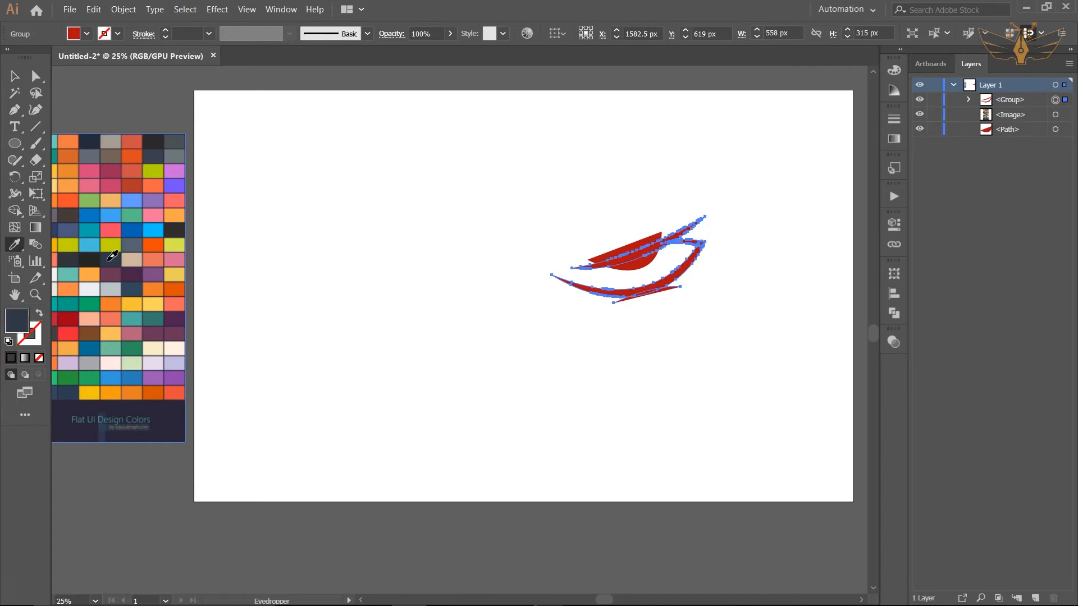
{"action": "left_click", "coordinate": [86, 258]}
{"action": "left_click", "coordinate": [14, 76]}
{"action": "left_click", "coordinate": [303, 207]}
Narrow the red iris shape to 245 px wide and nudge it slightly to the left.
{"action": "scroll", "coordinate": [364, 253], "scroll_direction": "right", "scroll_amount": 2}
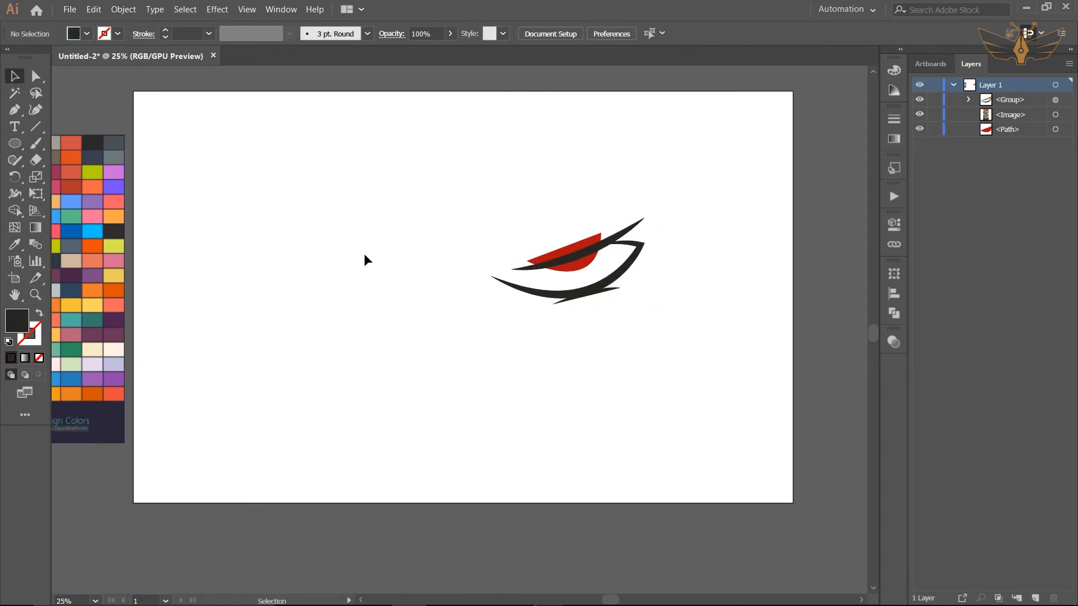
{"action": "scroll", "coordinate": [364, 254], "scroll_direction": "up", "scroll_amount": 1}
{"action": "right_click", "coordinate": [639, 247]}
{"action": "left_click", "coordinate": [746, 180]}
{"action": "scroll", "coordinate": [700, 217], "scroll_direction": "right", "scroll_amount": 2}
{"action": "scroll", "coordinate": [700, 217], "scroll_direction": "up", "scroll_amount": 1}
{"action": "left_click", "coordinate": [450, 284]}
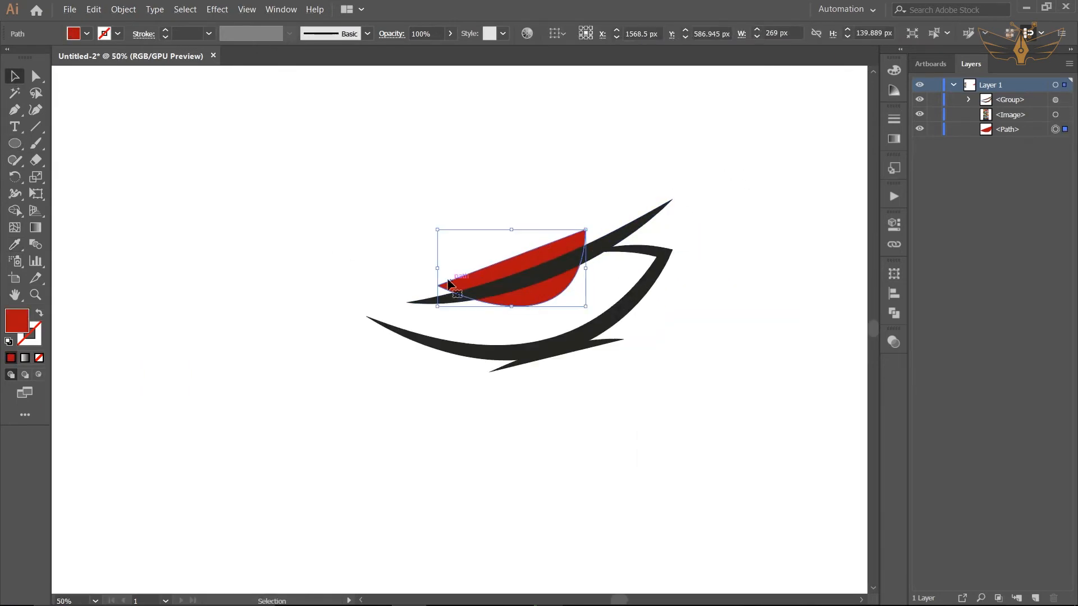
{"action": "scroll", "coordinate": [436, 274], "scroll_direction": "up", "scroll_amount": 1}
{"action": "left_click_drag", "start_coordinate": [436, 265], "coordinate": [453, 265]}
{"action": "left_click_drag", "start_coordinate": [580, 293], "coordinate": [568, 295]}
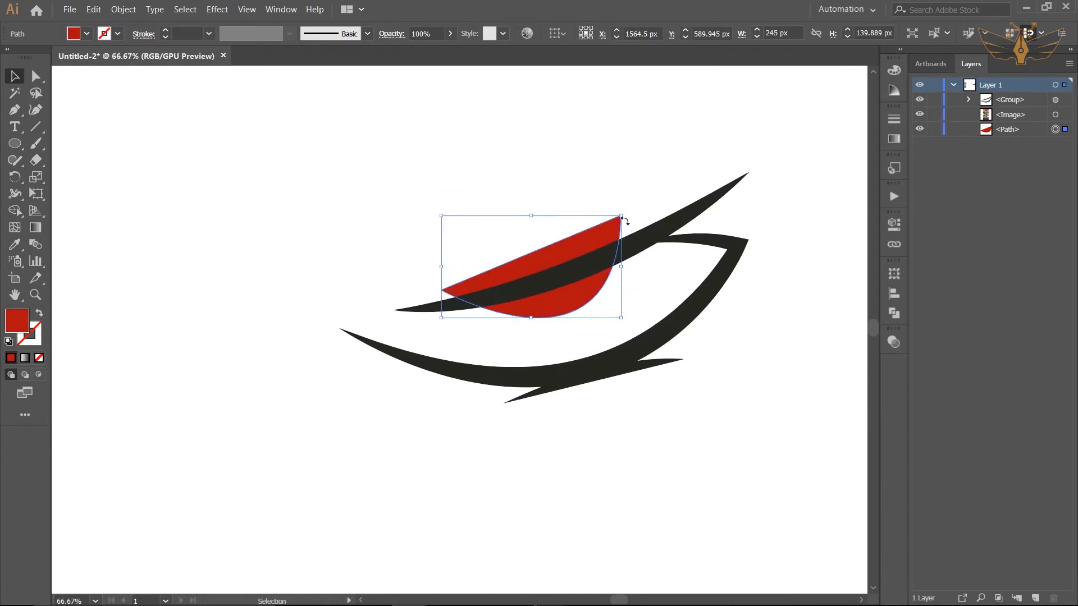
Rotate the iris slightly clockwise and shift it a little down and left beneath the upper eyelid stroke.
{"action": "left_click", "coordinate": [627, 215]}
{"action": "left_click", "coordinate": [618, 224]}
{"action": "left_click_drag", "start_coordinate": [626, 211], "coordinate": [633, 224]}
{"action": "left_click_drag", "start_coordinate": [565, 303], "coordinate": [565, 312]}
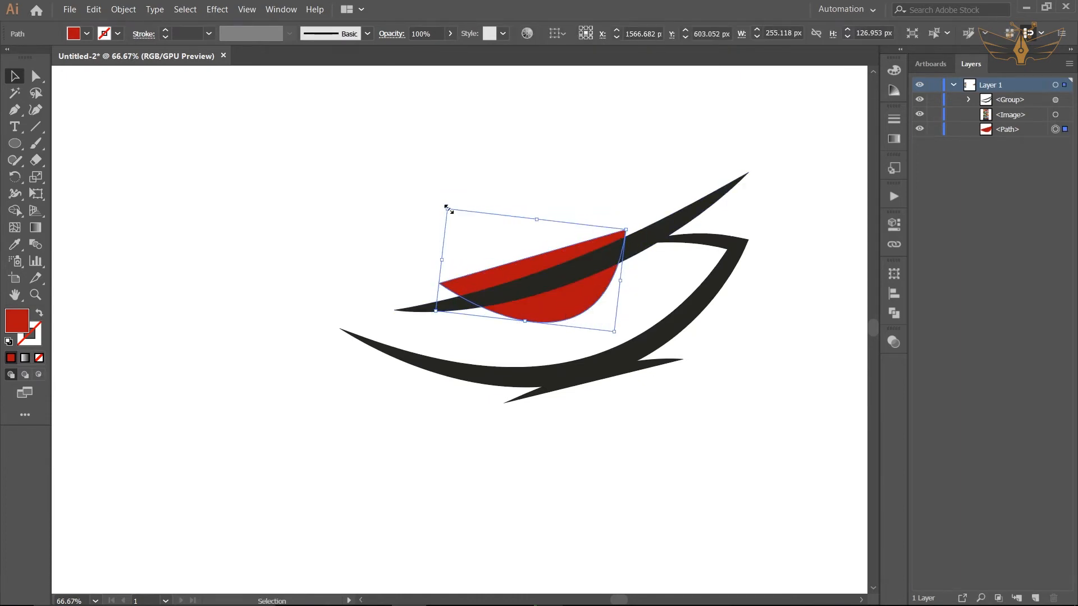
{"action": "left_click_drag", "start_coordinate": [447, 208], "coordinate": [446, 202]}
{"action": "left_click_drag", "start_coordinate": [538, 251], "coordinate": [534, 254]}
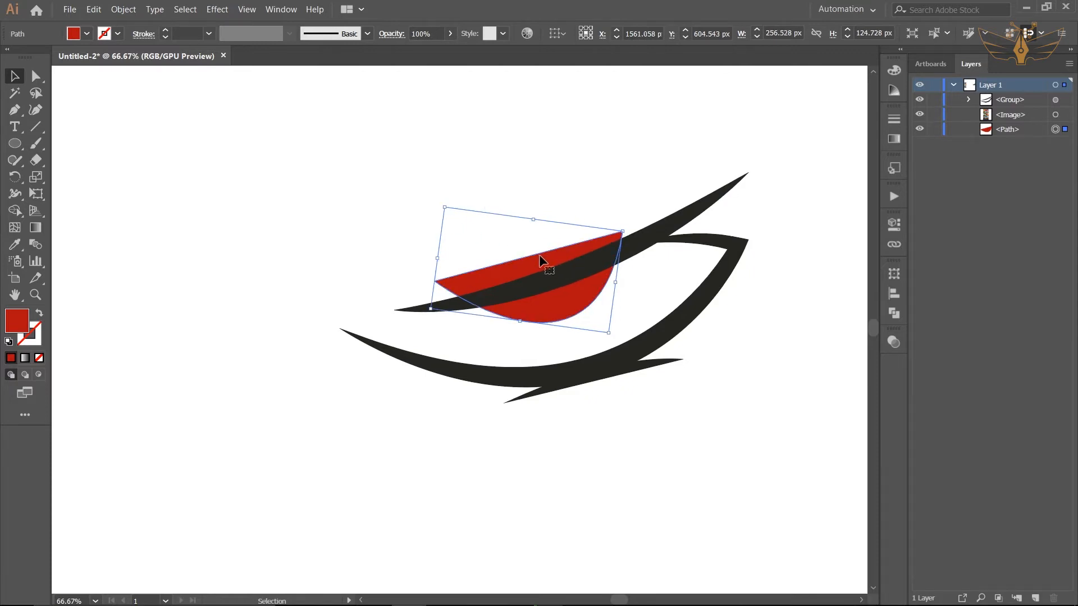
{"action": "left_click", "coordinate": [631, 212]}
Remove the part of the iris above the upper eyelid stroke with the Shape Builder tool.
{"action": "left_click", "coordinate": [601, 246]}
{"action": "left_click", "coordinate": [511, 276], "text": "shift"}
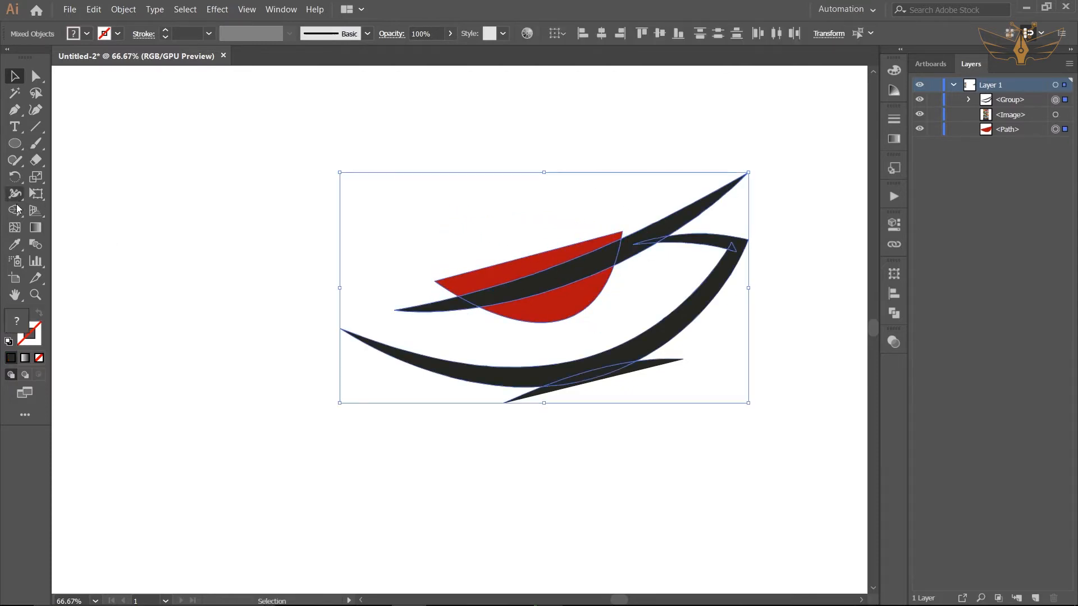
{"action": "left_click", "coordinate": [15, 209]}
{"action": "left_click", "coordinate": [508, 271], "text": "alt"}
{"action": "left_click", "coordinate": [15, 77]}
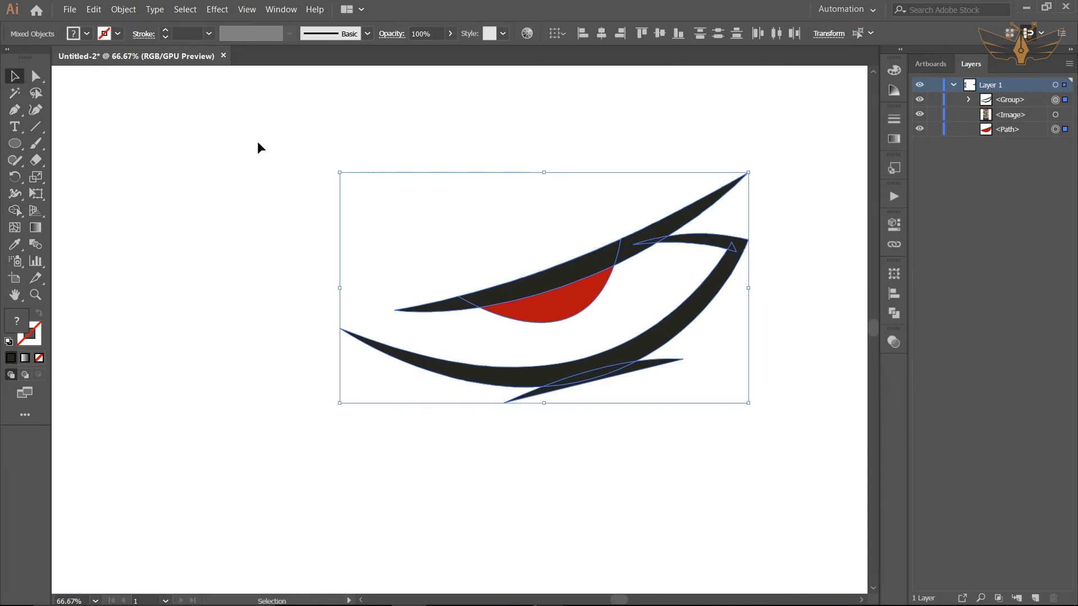
{"action": "left_click", "coordinate": [257, 144]}
Recolour the iris with the bright orange swatch sampled from the colour palette.
{"action": "scroll", "coordinate": [257, 145], "scroll_direction": "down", "scroll_amount": 2}
{"action": "left_click_drag", "start_coordinate": [361, 280], "coordinate": [639, 341]}
{"action": "scroll", "coordinate": [529, 349], "scroll_direction": "down", "scroll_amount": 2}
{"action": "scroll", "coordinate": [641, 340], "scroll_direction": "up", "scroll_amount": 1}
{"action": "left_click", "coordinate": [657, 300]}
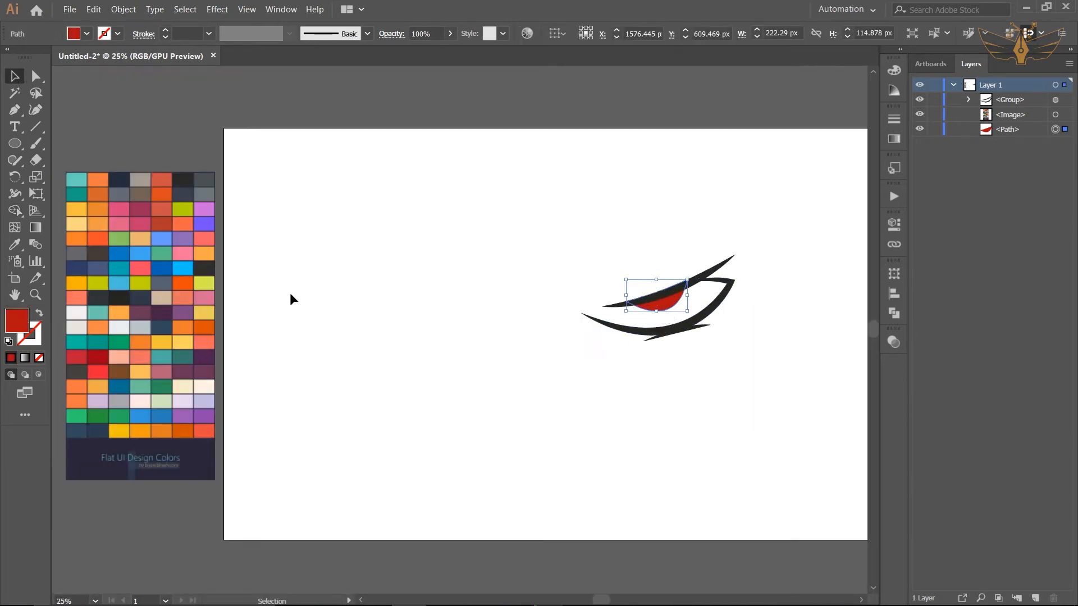
{"action": "key", "text": "i"}
{"action": "left_click", "coordinate": [106, 210]}
{"action": "left_click", "coordinate": [14, 77]}
{"action": "left_click", "coordinate": [391, 150]}
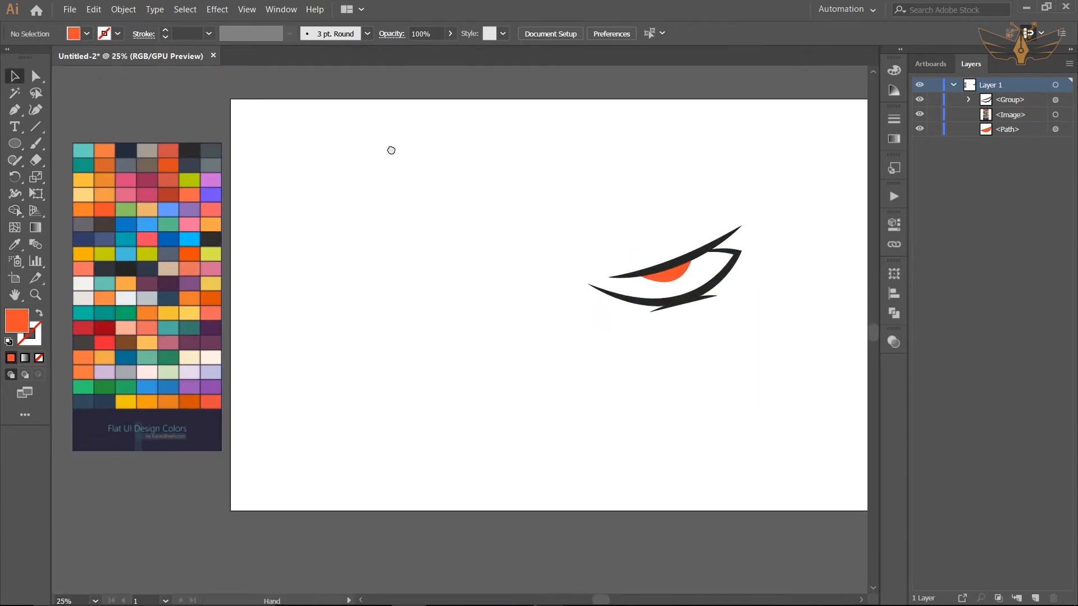
{"action": "left_click_drag", "start_coordinate": [391, 149], "coordinate": [416, 153]}
Try other red and orange palette swatches on the iris and return it to the bright orange.
{"action": "left_click", "coordinate": [709, 268]}
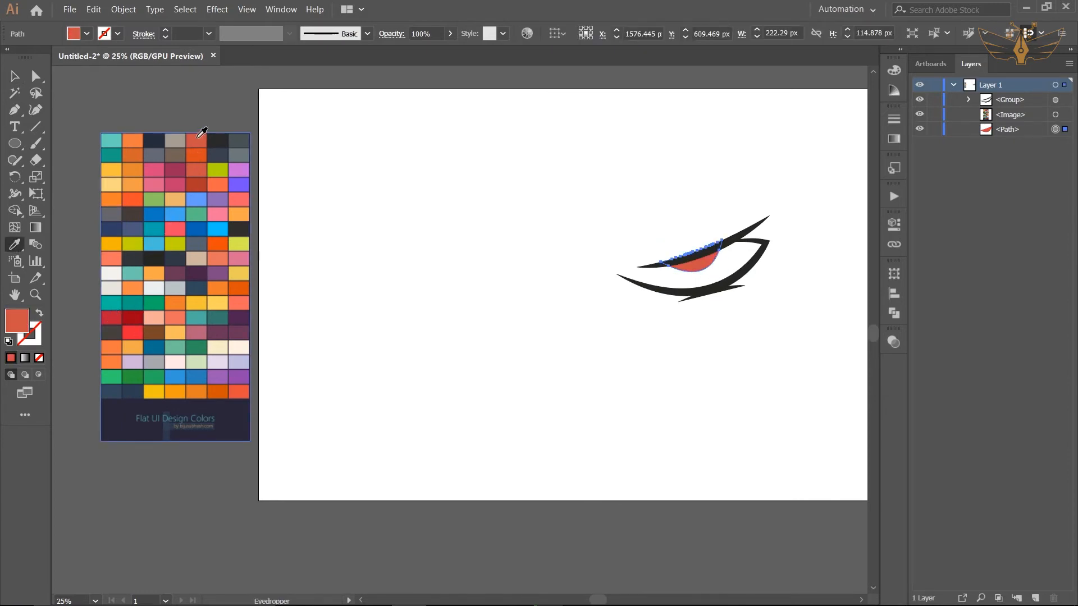
{"action": "left_click", "coordinate": [135, 139]}
{"action": "left_click", "coordinate": [131, 200]}
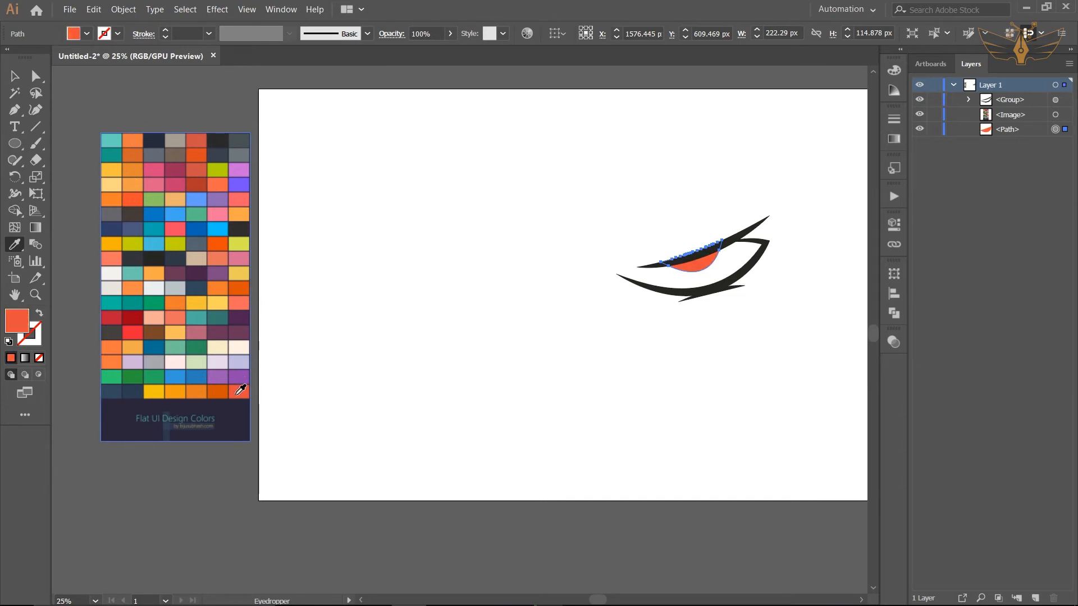
{"action": "left_click", "coordinate": [15, 76]}
{"action": "left_click", "coordinate": [443, 157]}
Group the eye outlines together with the iris.
{"action": "left_click_drag", "start_coordinate": [496, 275], "coordinate": [353, 308]}
{"action": "scroll", "coordinate": [353, 309], "scroll_direction": "down", "scroll_amount": 3}
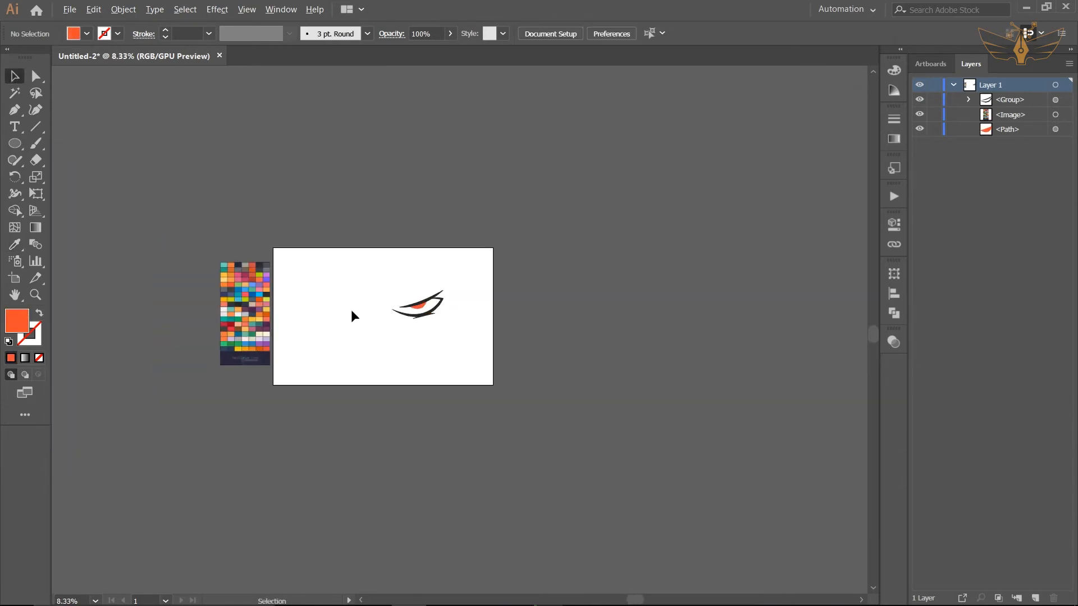
{"action": "left_click_drag", "start_coordinate": [429, 329], "coordinate": [507, 351]}
{"action": "scroll", "coordinate": [507, 350], "scroll_direction": "up", "scroll_amount": 2}
{"action": "scroll", "coordinate": [460, 343], "scroll_direction": "up", "scroll_amount": 2}
{"action": "left_click_drag", "start_coordinate": [613, 173], "coordinate": [505, 247]}
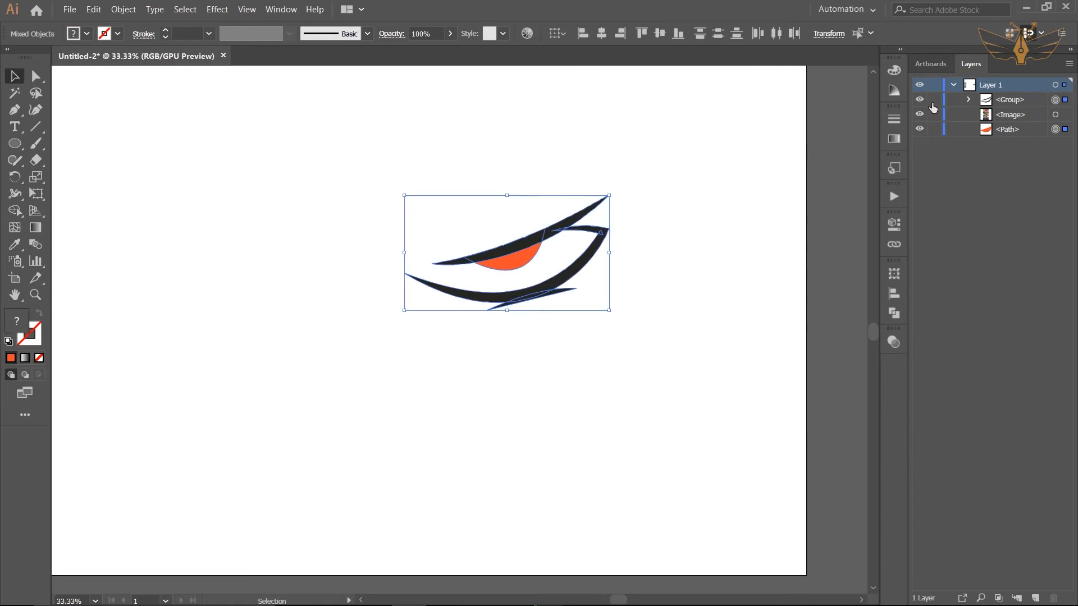
{"action": "right_click", "coordinate": [504, 247]}
{"action": "left_click", "coordinate": [559, 315]}
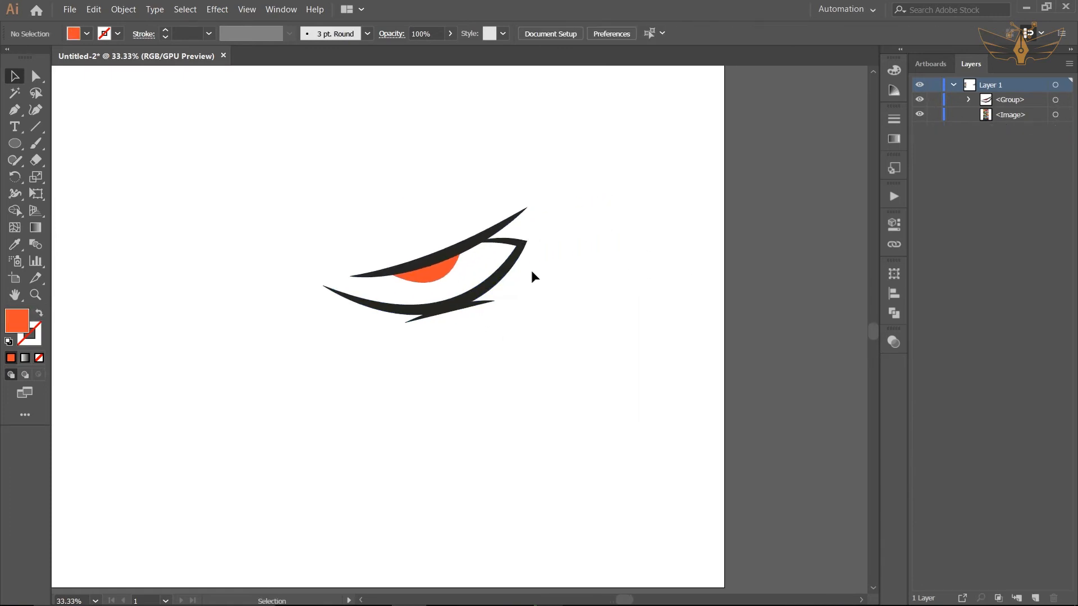
Create a mirrored copy of the eye group by reflecting it left to right.
{"action": "left_click", "coordinate": [443, 258]}
{"action": "right_click", "coordinate": [444, 257]}
{"action": "mouse_move", "coordinate": [531, 375]}
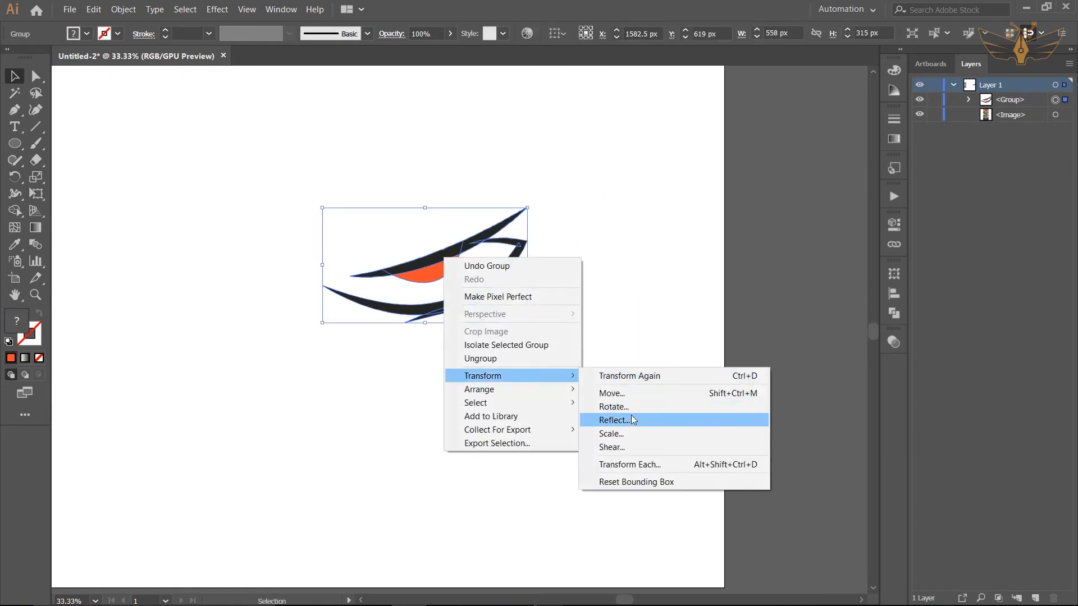
{"action": "left_click", "coordinate": [633, 421]}
{"action": "left_click", "coordinate": [932, 441]}
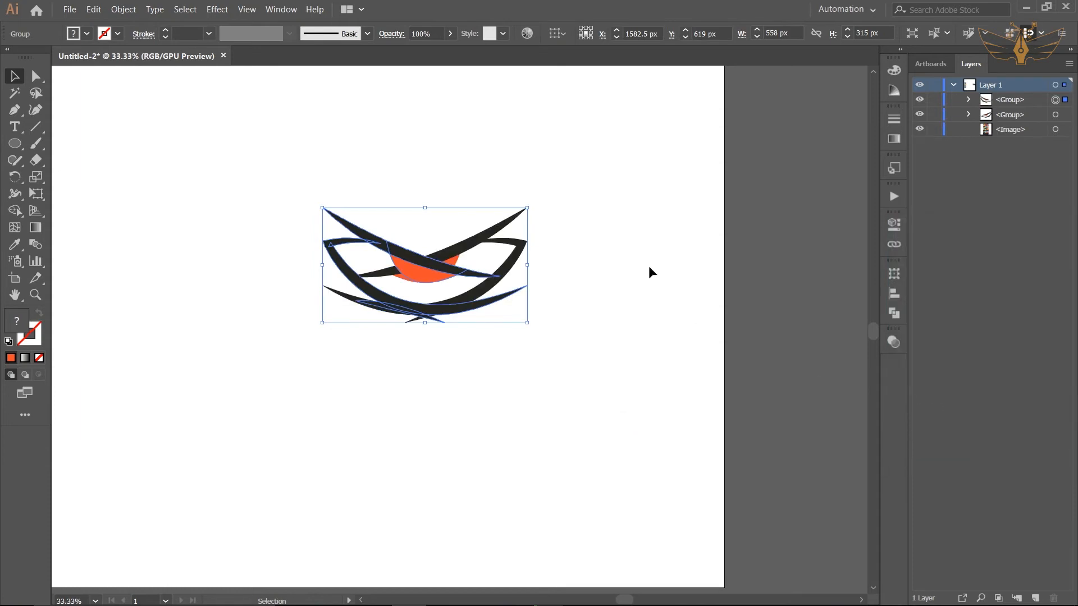
Nudge the mirrored eye straight left until it only partly overlaps the original.
{"action": "key", "text": "Left"}
{"action": "key", "text": "Left"}
{"action": "key", "text": "Left"}
{"action": "key", "text": "Left"}
{"action": "key", "text": "Left"}
{"action": "key", "text": "Left"}
{"action": "key", "text": "Left"}
{"action": "key", "text": "Left"}
{"action": "key", "text": "Left"}
{"action": "key", "text": "Left"}
{"action": "key", "text": "Left"}
{"action": "key", "text": "Left"}
{"action": "key", "text": "Left"}
{"action": "key", "text": "Left"}
{"action": "key", "text": "Left"}
{"action": "key", "text": "Left"}
{"action": "key", "text": "Left"}
{"action": "key", "text": "Left"}
{"action": "key", "text": "Left"}
{"action": "key", "text": "Left"}
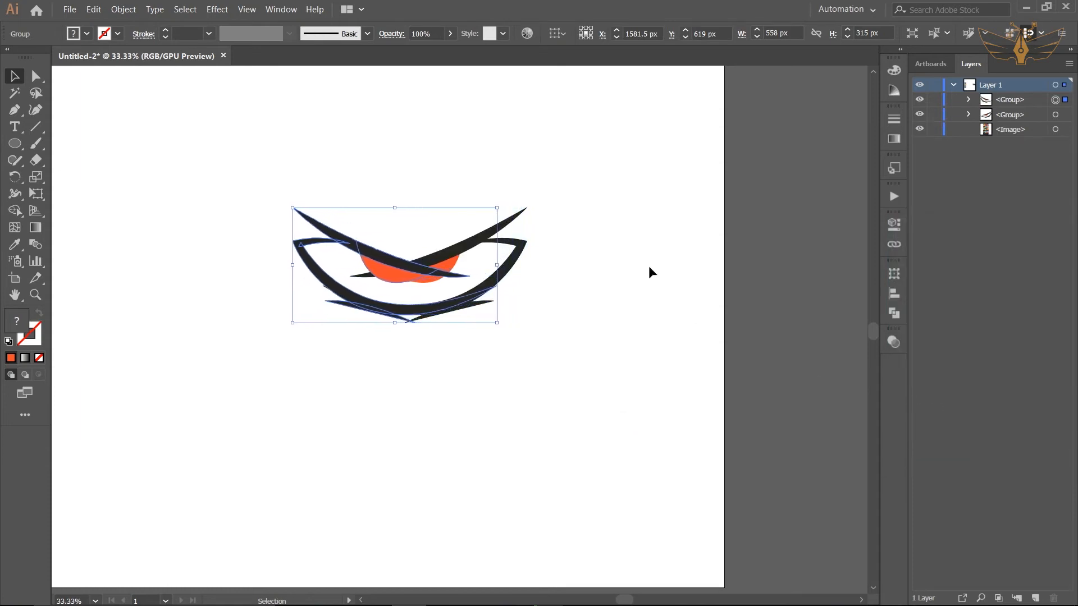
{"action": "key", "text": "Left"}
{"action": "key", "text": "Left"}
{"action": "key", "text": "Left"}
{"action": "key", "text": "Left"}
{"action": "key", "text": "Left"}
{"action": "key", "text": "Left"}
{"action": "key", "text": "Left"}
{"action": "key", "text": "Left"}
{"action": "key", "text": "Left"}
{"action": "key", "text": "Left"}
{"action": "key", "text": "Left"}
{"action": "key", "text": "Left"}
{"action": "key", "text": "Left"}
{"action": "key", "text": "Left"}
{"action": "key", "text": "Left"}
{"action": "key", "text": "Left"}
{"action": "key", "text": "Left"}
{"action": "key", "text": "Left"}
{"action": "key", "text": "Left"}
{"action": "key", "text": "Left"}
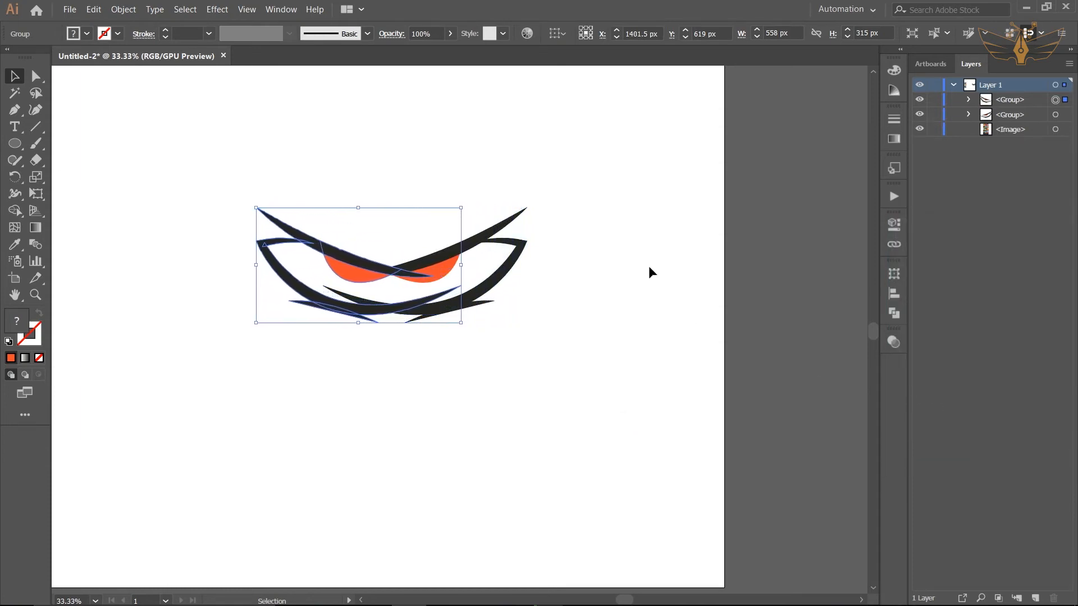
Move the mirrored eye well clear of the original to form a left eye with a gap between the pair.
{"action": "scroll", "coordinate": [648, 265], "scroll_direction": "down", "scroll_amount": 2}
{"action": "left_click_drag", "start_coordinate": [649, 265], "coordinate": [754, 259]}
{"action": "scroll", "coordinate": [697, 280], "scroll_direction": "up", "scroll_amount": 2}
{"action": "left_click_drag", "start_coordinate": [751, 147], "coordinate": [765, 162]}
{"action": "left_click", "coordinate": [765, 163]}
{"action": "left_click_drag", "start_coordinate": [558, 259], "coordinate": [355, 261]}
{"action": "left_click", "coordinate": [505, 380]}
Shift the left eye slightly right and down to narrow the gap between the two eyes.
{"action": "scroll", "coordinate": [505, 380], "scroll_direction": "down", "scroll_amount": 3}
{"action": "mouse_move", "coordinate": [474, 384]}
{"action": "left_mouse_down"}
{"action": "mouse_move", "coordinate": [546, 412]}
{"action": "mouse_move", "coordinate": [482, 380]}
{"action": "left_mouse_up"}
{"action": "scroll", "coordinate": [550, 389], "scroll_direction": "up", "scroll_amount": 3}
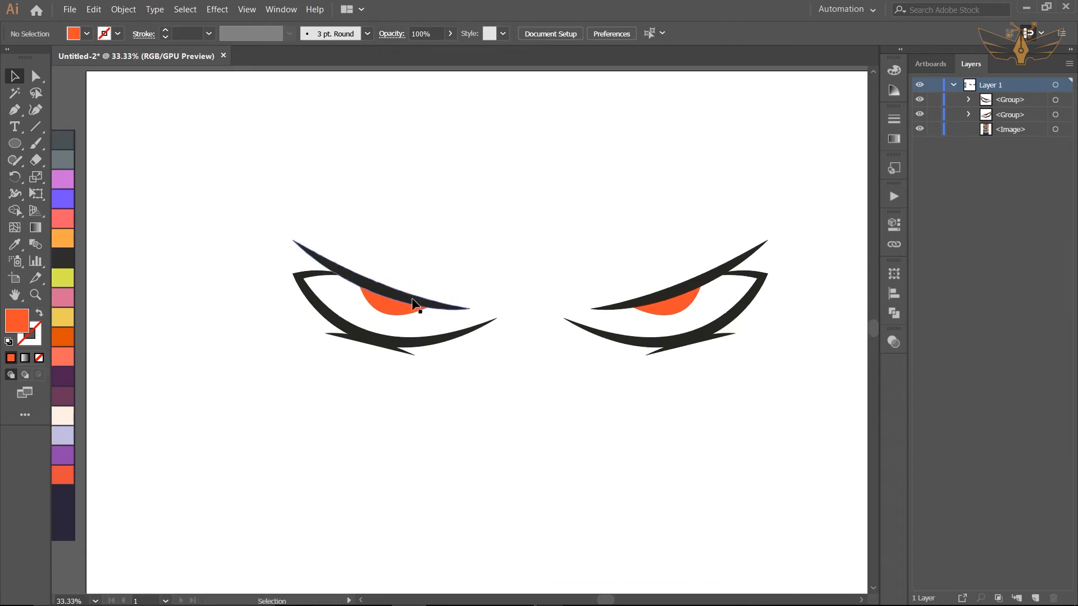
{"action": "left_click_drag", "start_coordinate": [412, 298], "coordinate": [429, 303]}
{"action": "left_click", "coordinate": [543, 367]}
{"action": "left_click_drag", "start_coordinate": [544, 368], "coordinate": [520, 358]}
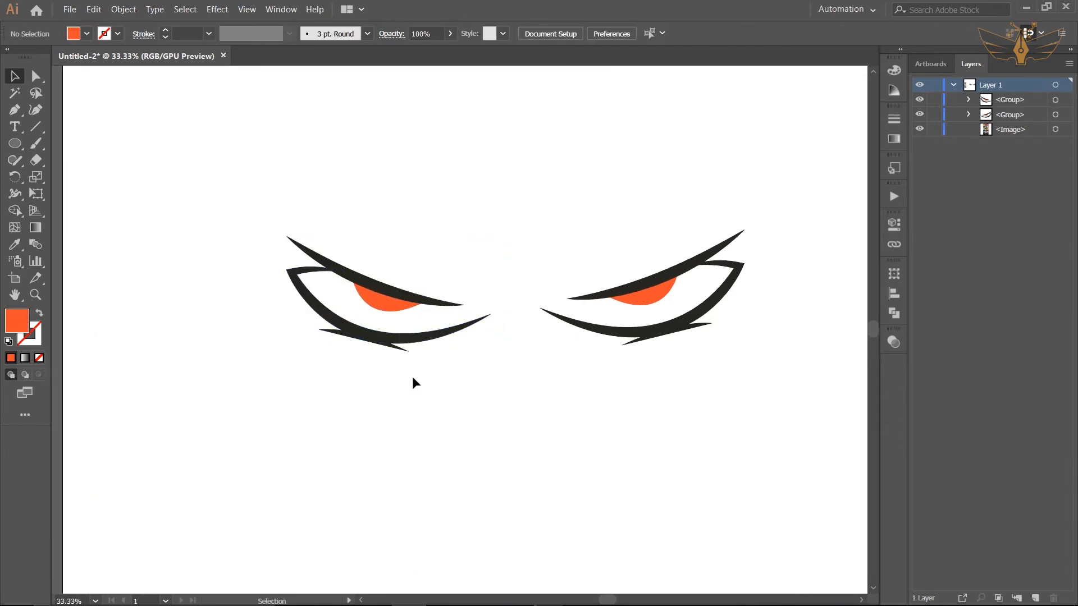
Ungroup the right eye into its outline group and iris.
{"action": "left_click_drag", "start_coordinate": [630, 373], "coordinate": [492, 365]}
{"action": "left_click", "coordinate": [584, 287]}
{"action": "right_click", "coordinate": [594, 278]}
{"action": "left_click", "coordinate": [655, 380]}
{"action": "left_click", "coordinate": [663, 269]}
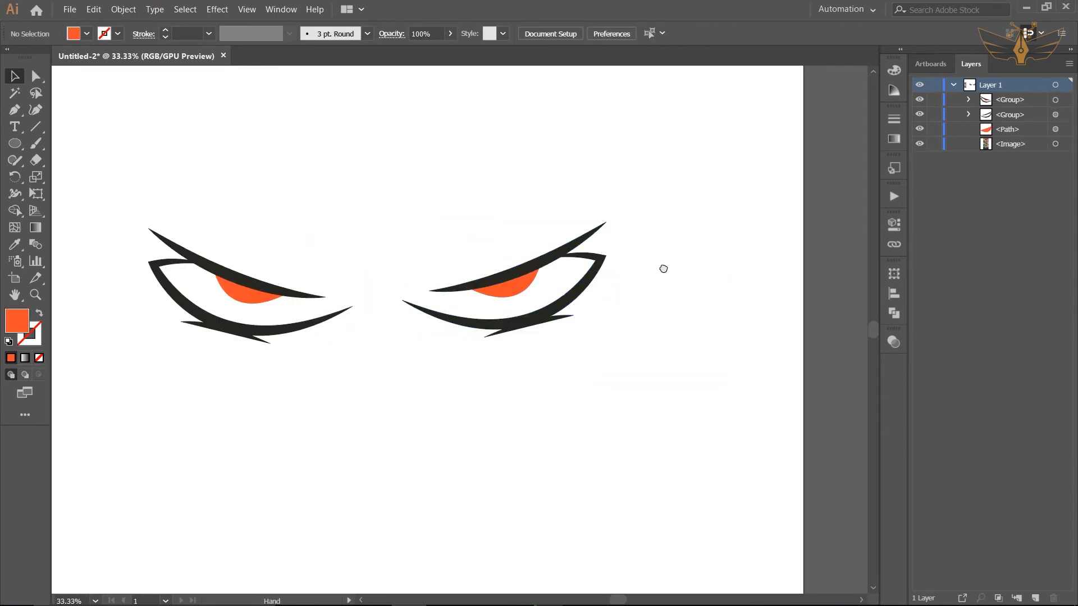
Ungroup the right eye's outline group into its separate paths.
{"action": "left_click_drag", "start_coordinate": [664, 269], "coordinate": [678, 310]}
{"action": "scroll", "coordinate": [678, 309], "scroll_direction": "up", "scroll_amount": 1}
{"action": "left_click", "coordinate": [568, 332]}
{"action": "right_click", "coordinate": [563, 321]}
{"action": "left_click", "coordinate": [600, 422]}
{"action": "left_click", "coordinate": [641, 357]}
Narrow the right eye's large lower outline to about 509 px wide by pulling in its inner end.
{"action": "left_click", "coordinate": [536, 353]}
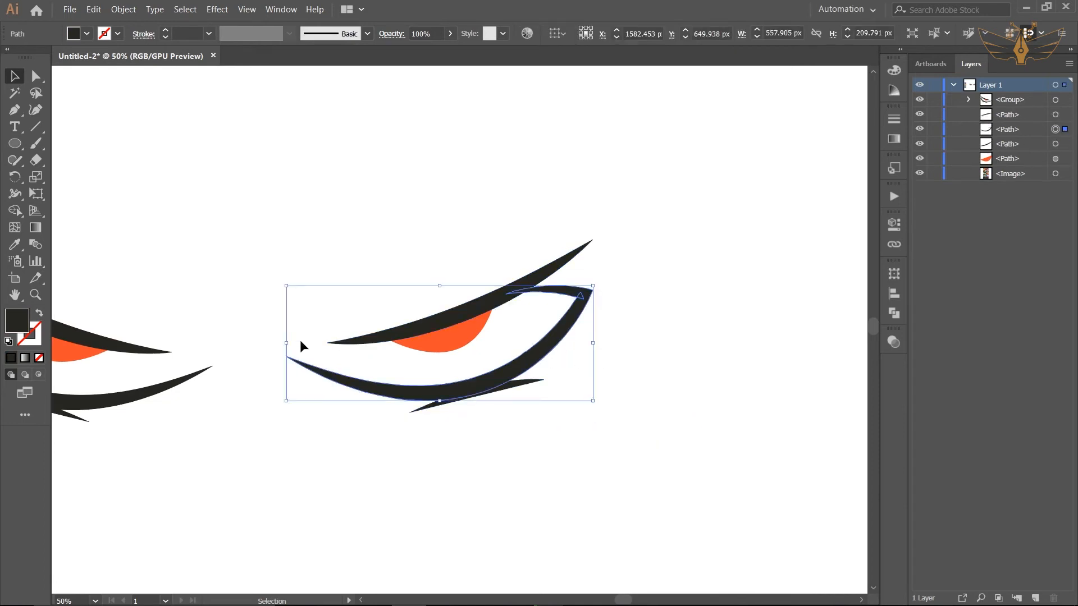
{"action": "left_click_drag", "start_coordinate": [287, 343], "coordinate": [313, 348]}
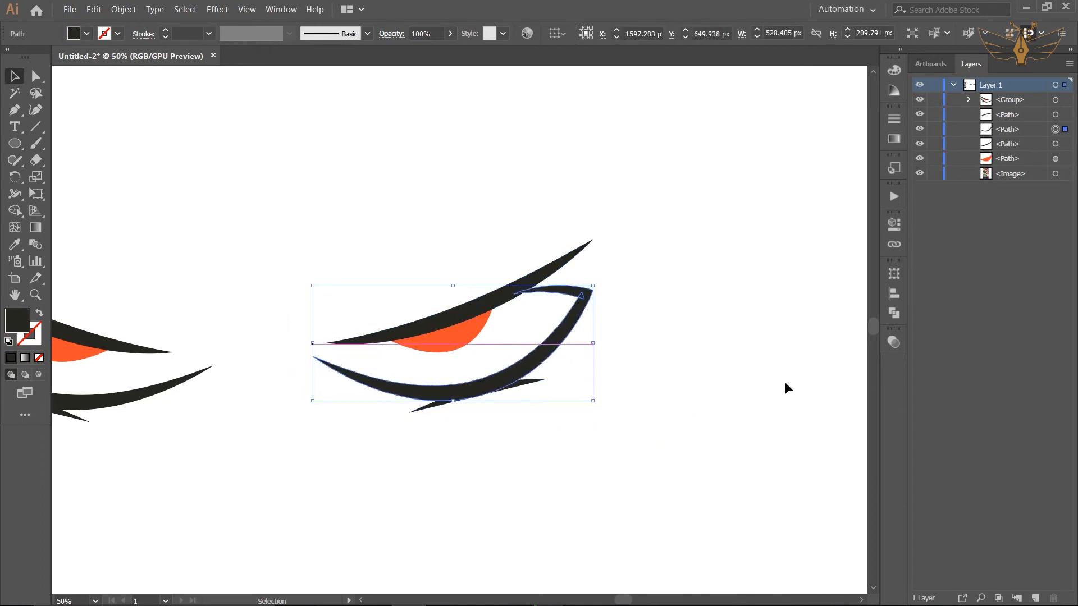
{"action": "left_click", "coordinate": [785, 386]}
Nudge the right eye's lower outline up 7 px and a few pixels left.
{"action": "left_click", "coordinate": [561, 349]}
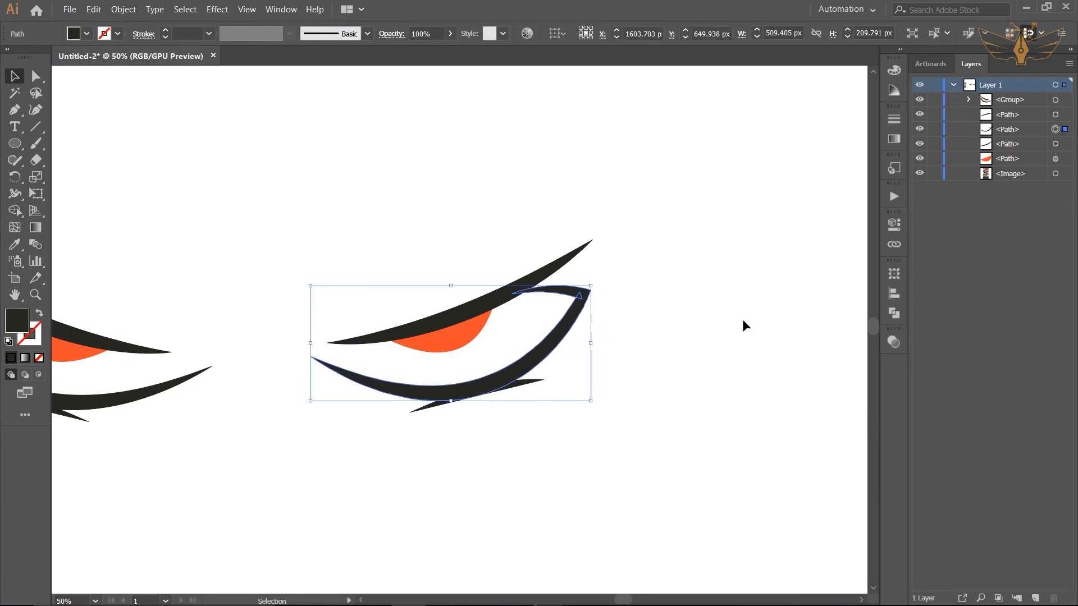
{"action": "key", "text": "Up"}
{"action": "key", "text": "Up"}
{"action": "key", "text": "Up"}
{"action": "key", "text": "Up"}
{"action": "key", "text": "Up"}
{"action": "key", "text": "Up"}
{"action": "key", "text": "Up"}
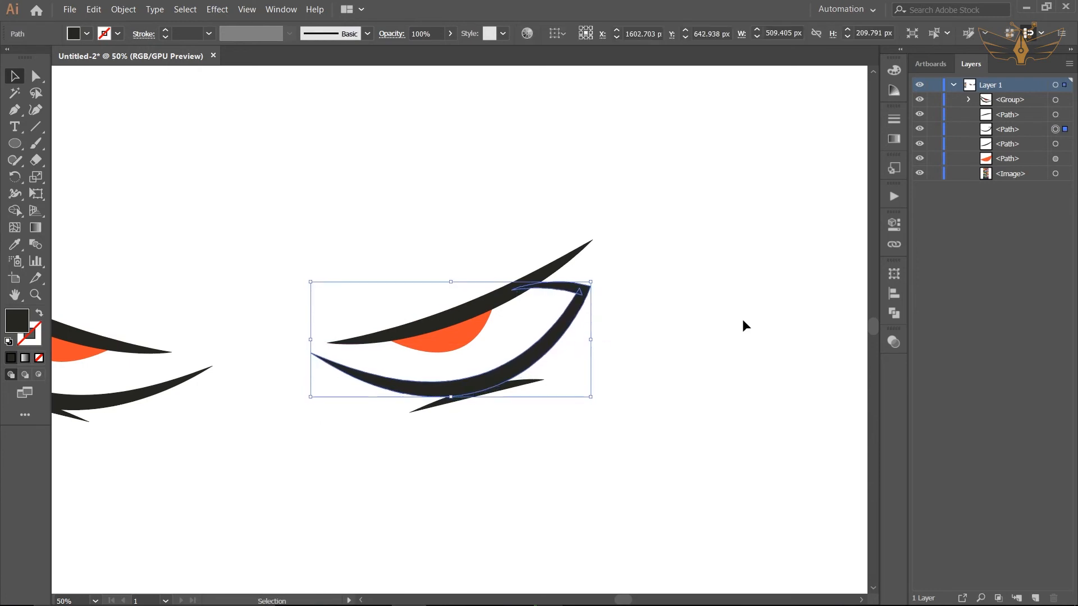
{"action": "key", "text": "Left"}
{"action": "key", "text": "Left"}
{"action": "key", "text": "Left"}
{"action": "left_click", "coordinate": [743, 320]}
{"action": "left_click_drag", "start_coordinate": [438, 427], "coordinate": [544, 423]}
{"action": "scroll", "coordinate": [542, 424], "scroll_direction": "down", "scroll_amount": 2}
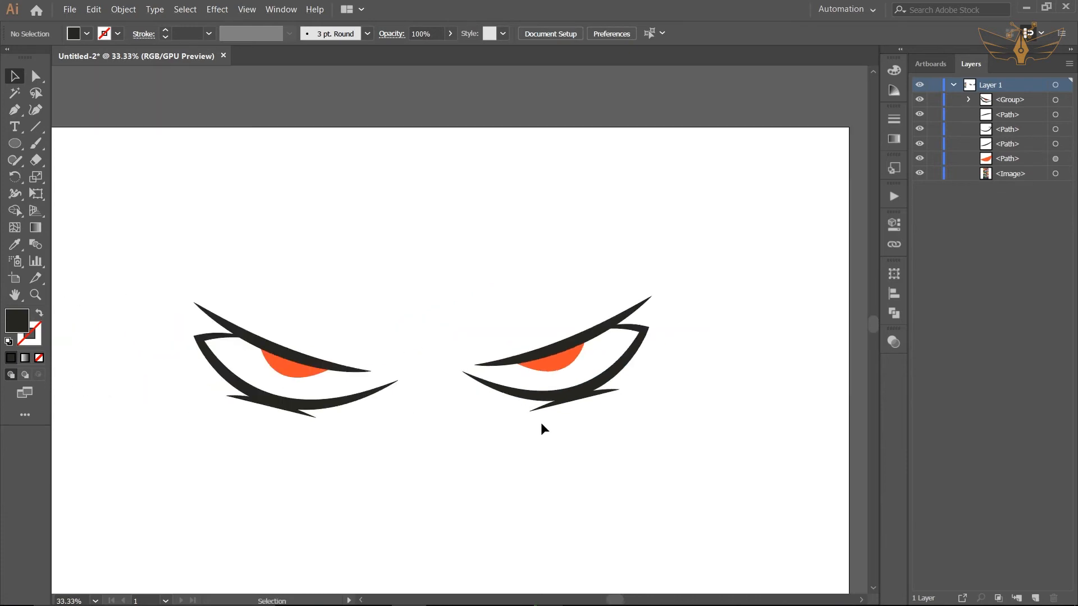
Delete the grouped left eye, keeping only the edited right eye.
{"action": "scroll", "coordinate": [608, 406], "scroll_direction": "up", "scroll_amount": 2}
{"action": "left_click", "coordinate": [552, 402]}
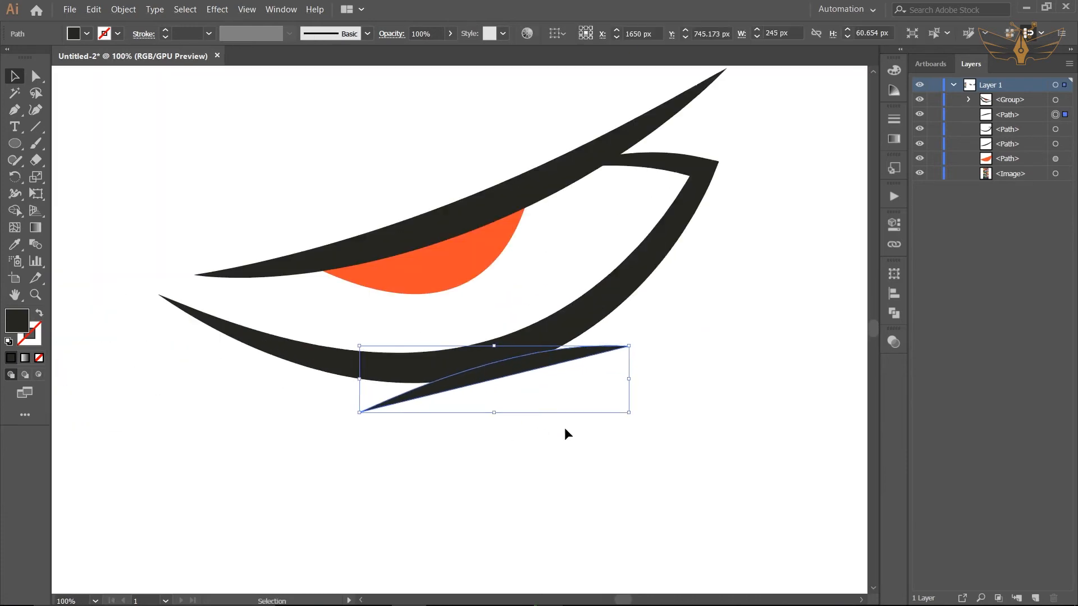
{"action": "scroll", "coordinate": [565, 426], "scroll_direction": "down", "scroll_amount": 4}
{"action": "left_click_drag", "start_coordinate": [279, 454], "coordinate": [385, 369]}
{"action": "key", "text": "Delete"}
{"action": "scroll", "coordinate": [498, 456], "scroll_direction": "up", "scroll_amount": 4}
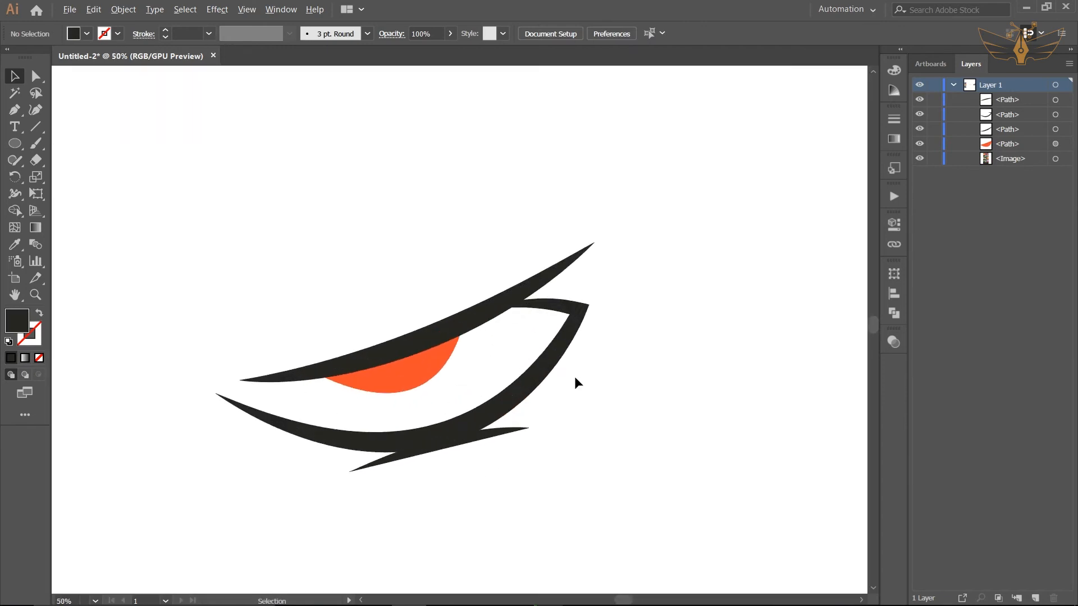
Narrow the lower outline slightly from its outer end so it sits inside the tip of the upper lid.
{"action": "left_click", "coordinate": [587, 332]}
{"action": "left_click_drag", "start_coordinate": [589, 375], "coordinate": [572, 376]}
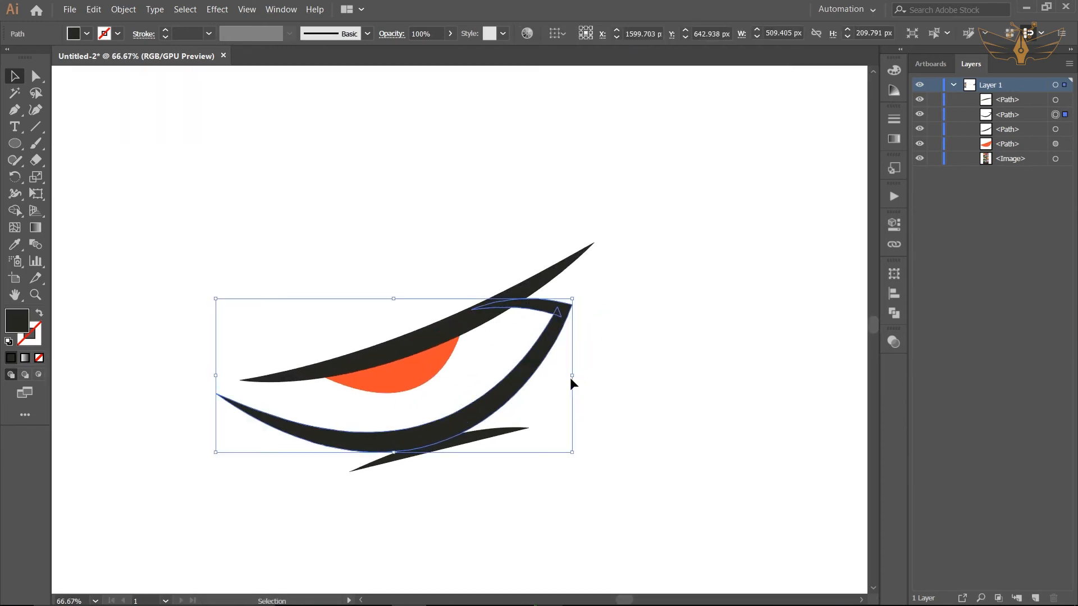
{"action": "left_click", "coordinate": [614, 368]}
{"action": "left_click", "coordinate": [530, 368]}
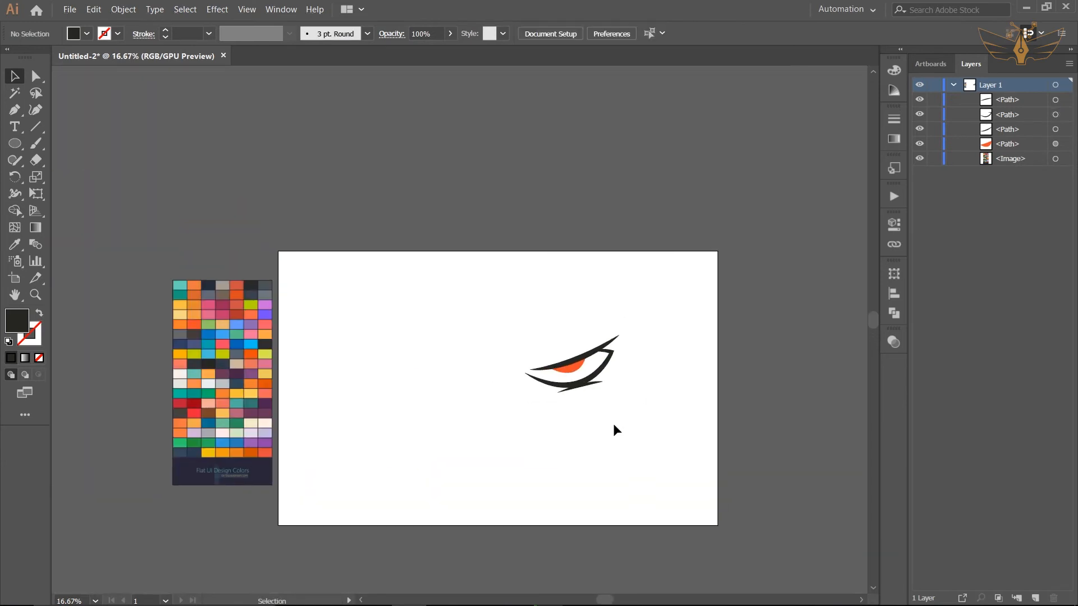
Group all the right eye's outlines and its iris.
{"action": "scroll", "coordinate": [614, 428], "scroll_direction": "up", "scroll_amount": 1}
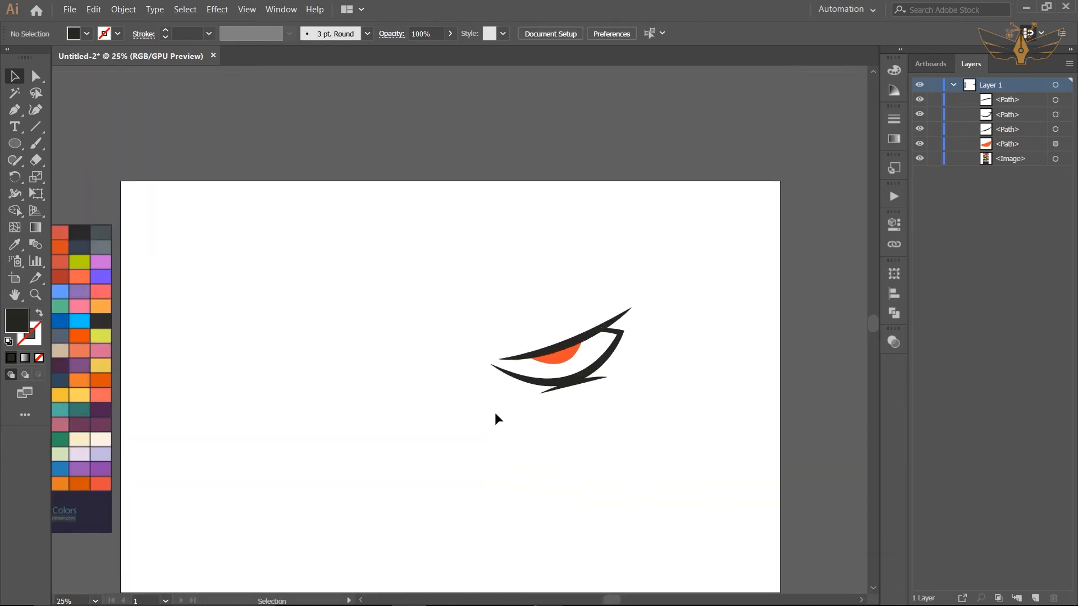
{"action": "left_click_drag", "start_coordinate": [496, 417], "coordinate": [561, 345]}
{"action": "right_click", "coordinate": [561, 348]}
{"action": "left_click", "coordinate": [626, 468]}
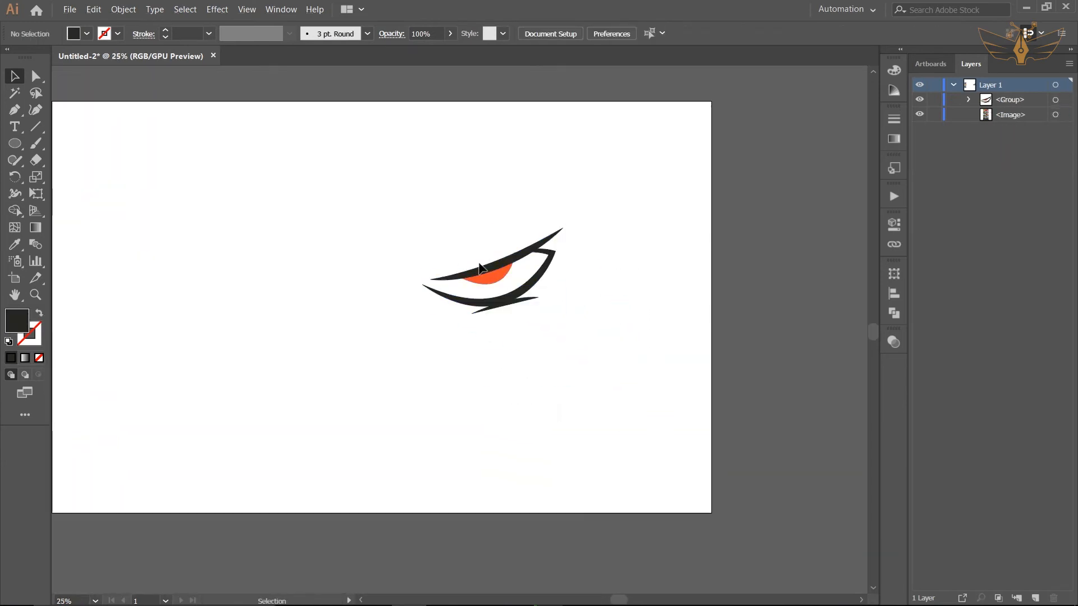
Create a copy of the grouped eye reflected left to right.
{"action": "right_click", "coordinate": [500, 270]}
{"action": "mouse_move", "coordinate": [577, 388]}
{"action": "left_click", "coordinate": [670, 432]}
{"action": "left_click", "coordinate": [921, 440]}
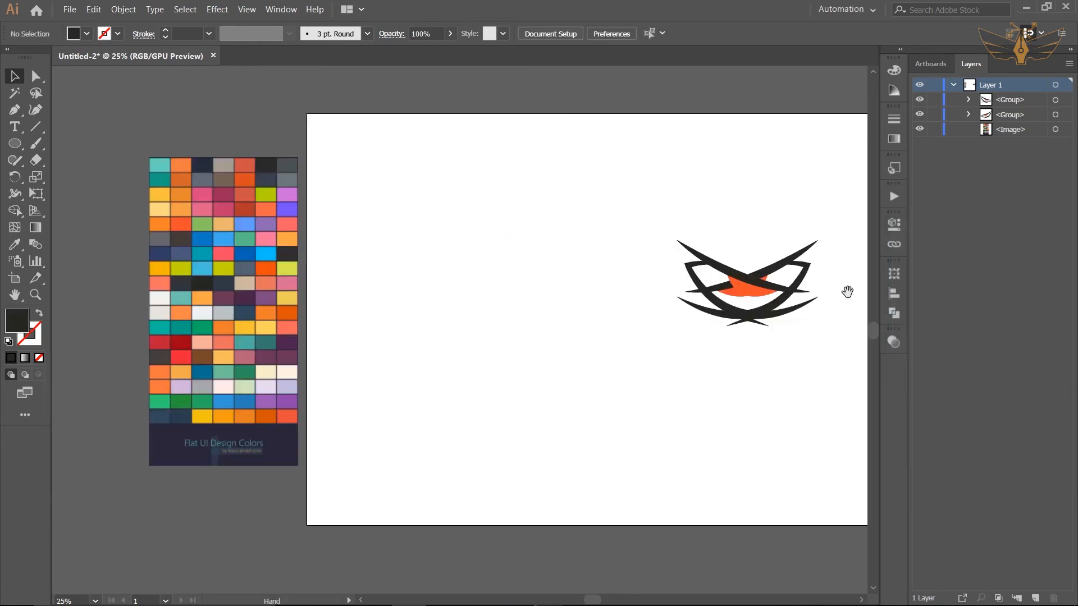
Move the mirrored copy straight left to form a left eye with a gap between the pair.
{"action": "left_click", "coordinate": [747, 293]}
{"action": "left_click_drag", "start_coordinate": [744, 290], "coordinate": [569, 288]}
{"action": "left_click", "coordinate": [692, 369]}
{"action": "scroll", "coordinate": [691, 369], "scroll_direction": "down", "scroll_amount": 3}
{"action": "left_click_drag", "start_coordinate": [702, 387], "coordinate": [603, 410]}
Group the left and right eyes together.
{"action": "scroll", "coordinate": [602, 410], "scroll_direction": "up", "scroll_amount": 2}
{"action": "left_click_drag", "start_coordinate": [409, 373], "coordinate": [599, 339]}
{"action": "right_click", "coordinate": [624, 306]}
{"action": "left_click", "coordinate": [673, 379]}
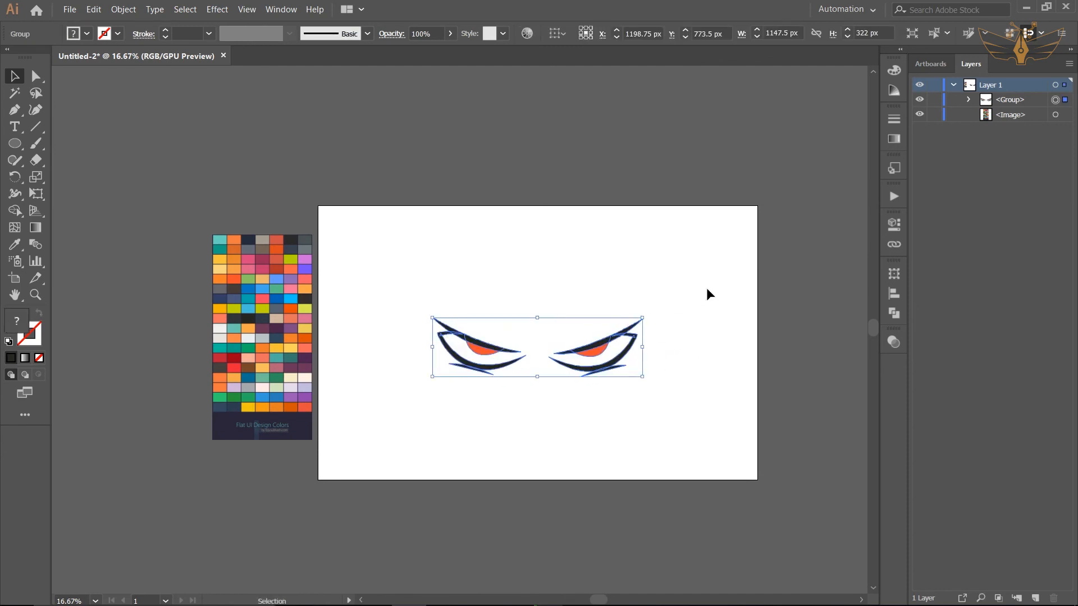
{"action": "left_click", "coordinate": [706, 290]}
Scale the pair of eyes down proportionally and move it near the artboard's center.
{"action": "left_click_drag", "start_coordinate": [674, 312], "coordinate": [689, 255]}
{"action": "left_click", "coordinate": [614, 286]}
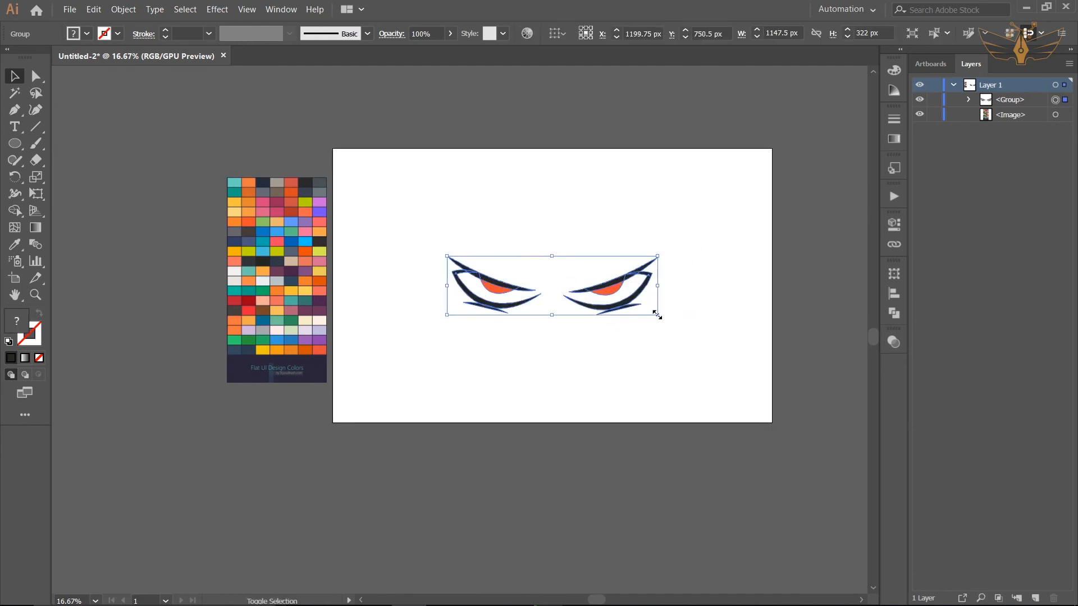
{"action": "left_click_drag", "start_coordinate": [657, 315], "coordinate": [600, 327]}
{"action": "left_click", "coordinate": [653, 303]}
{"action": "scroll", "coordinate": [599, 327], "scroll_direction": "up", "scroll_amount": 1}
{"action": "left_click_drag", "start_coordinate": [562, 285], "coordinate": [585, 285]}
{"action": "left_click", "coordinate": [681, 272]}
{"action": "scroll", "coordinate": [684, 271], "scroll_direction": "down", "scroll_amount": 1}
{"action": "left_click_drag", "start_coordinate": [684, 283], "coordinate": [675, 296]}
Draw a background rectangle about 1645 x 1066 px over the eyes.
{"action": "left_click", "coordinate": [15, 143]}
{"action": "left_click", "coordinate": [56, 142]}
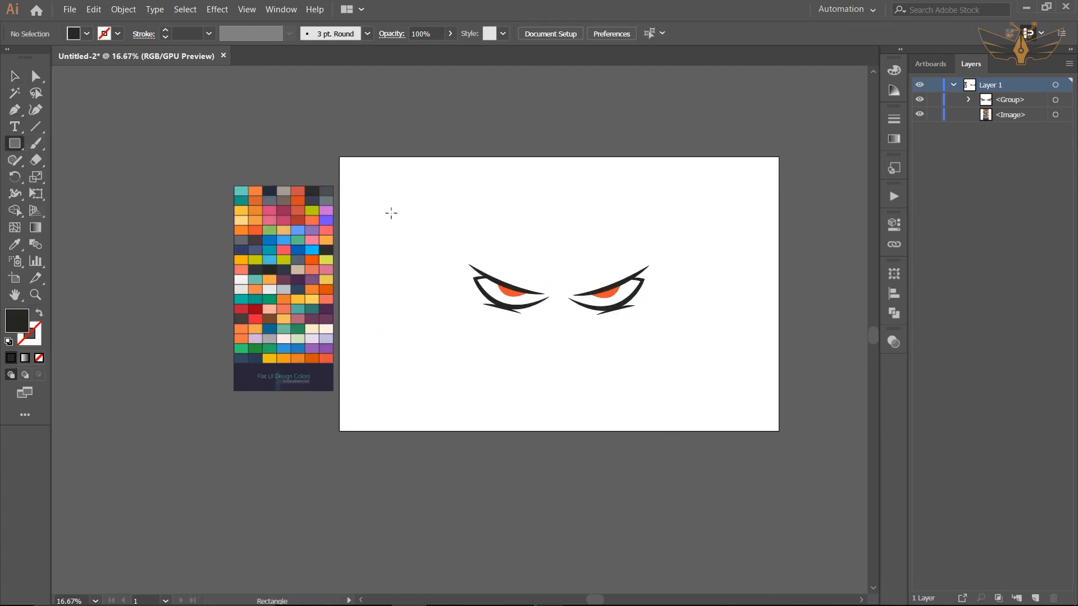
{"action": "left_click_drag", "start_coordinate": [704, 382], "coordinate": [692, 409]}
Try several palette colors on the rectangle with the Eyedropper and fill it with the pale peach swatch.
{"action": "key", "text": "i"}
{"action": "left_click", "coordinate": [270, 230]}
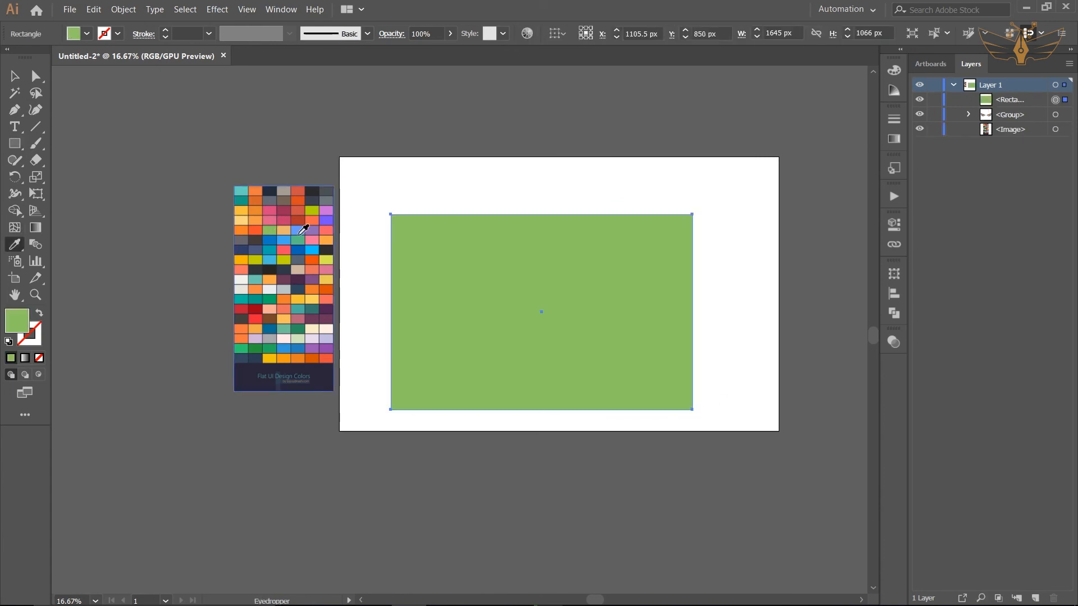
{"action": "left_click", "coordinate": [298, 239]}
{"action": "left_click", "coordinate": [244, 281]}
{"action": "left_click", "coordinate": [243, 289]}
{"action": "left_click", "coordinate": [268, 289]}
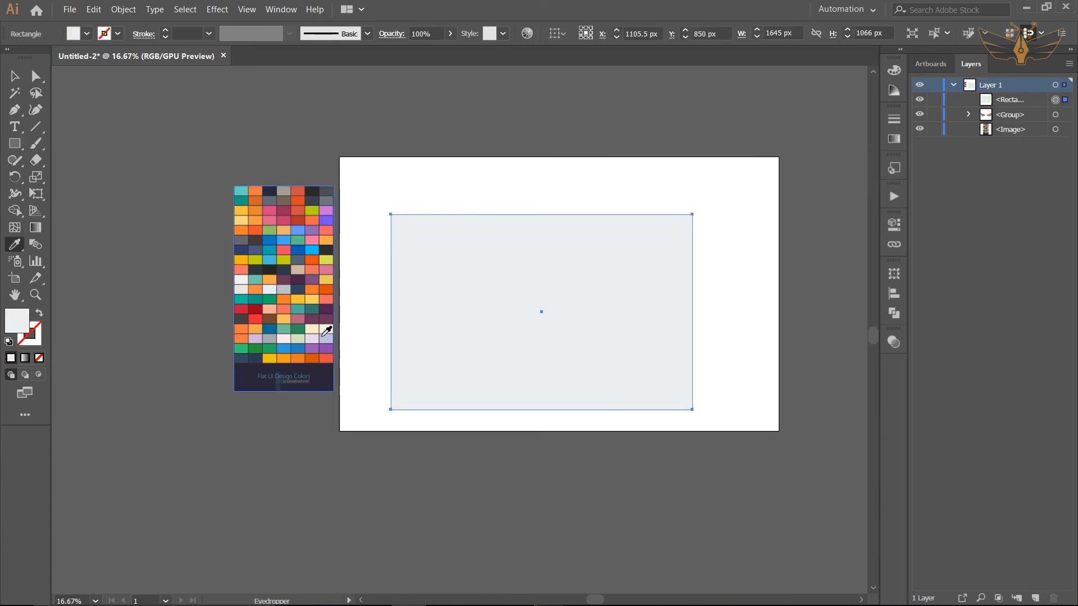
{"action": "left_click", "coordinate": [324, 334]}
Send the peach rectangle to the back, behind the eyes.
{"action": "left_click", "coordinate": [14, 76]}
{"action": "right_click", "coordinate": [636, 257]}
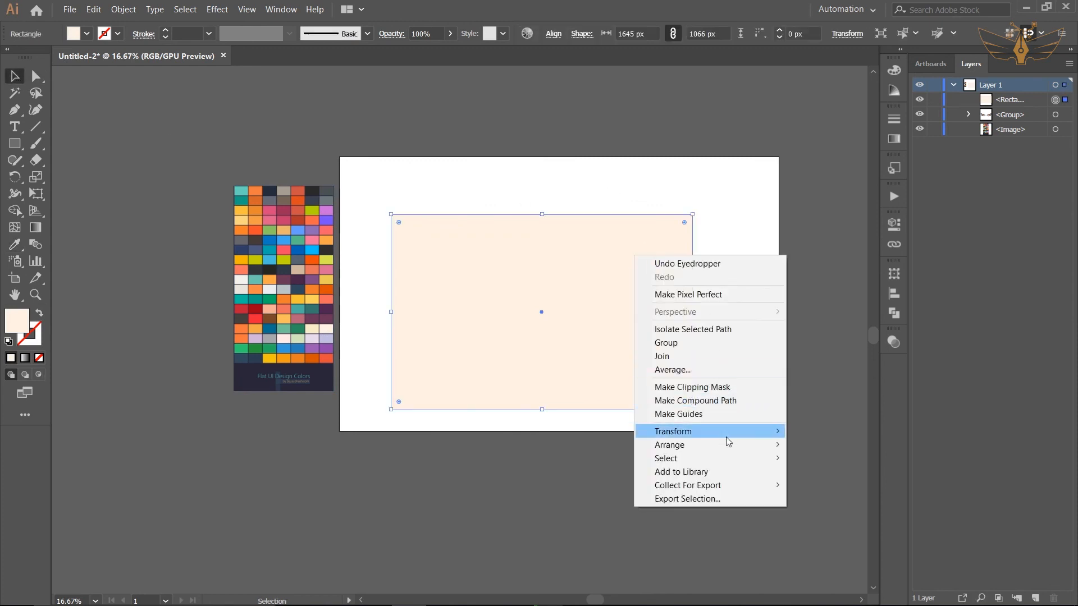
{"action": "mouse_move", "coordinate": [751, 449]}
{"action": "left_click", "coordinate": [814, 485]}
{"action": "left_click", "coordinate": [777, 427]}
Align the eyes and the peach rectangle to each other's horizontal and vertical centers.
{"action": "left_click_drag", "start_coordinate": [713, 284], "coordinate": [688, 292]}
{"action": "left_click_drag", "start_coordinate": [468, 184], "coordinate": [666, 407]}
{"action": "left_click", "coordinate": [601, 34]}
{"action": "left_click", "coordinate": [659, 34]}
{"action": "left_click", "coordinate": [707, 245]}
{"action": "left_click_drag", "start_coordinate": [707, 247], "coordinate": [714, 219]}
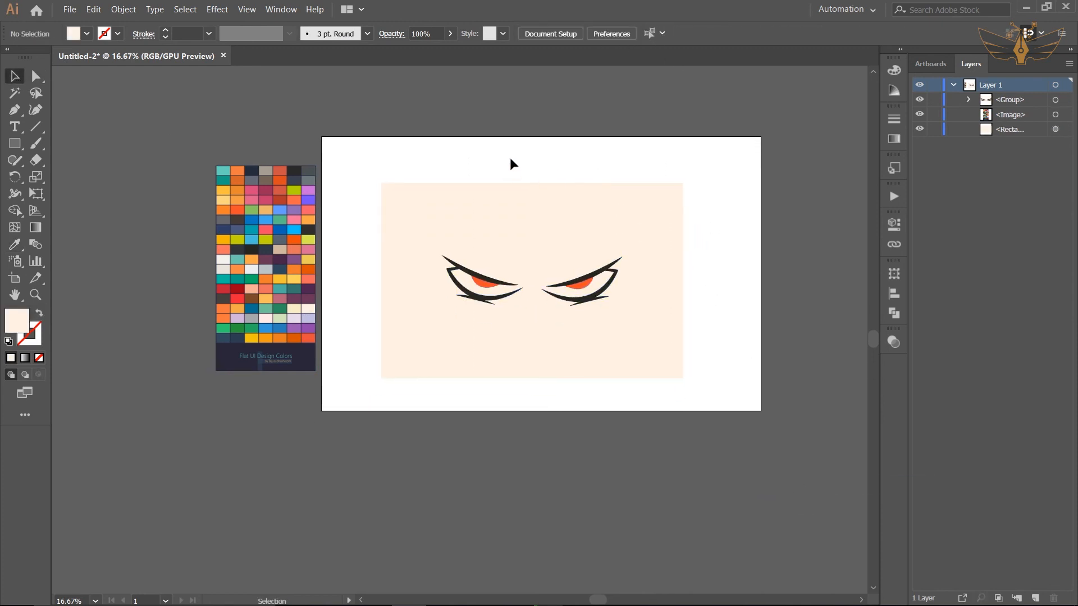
Move the rectangle and eyes together slightly right and up toward the artboard's center.
{"action": "left_click_drag", "start_coordinate": [510, 159], "coordinate": [657, 334]}
{"action": "left_click_drag", "start_coordinate": [632, 248], "coordinate": [647, 240]}
{"action": "left_click_drag", "start_coordinate": [555, 415], "coordinate": [508, 433]}
{"action": "left_click", "coordinate": [507, 433]}
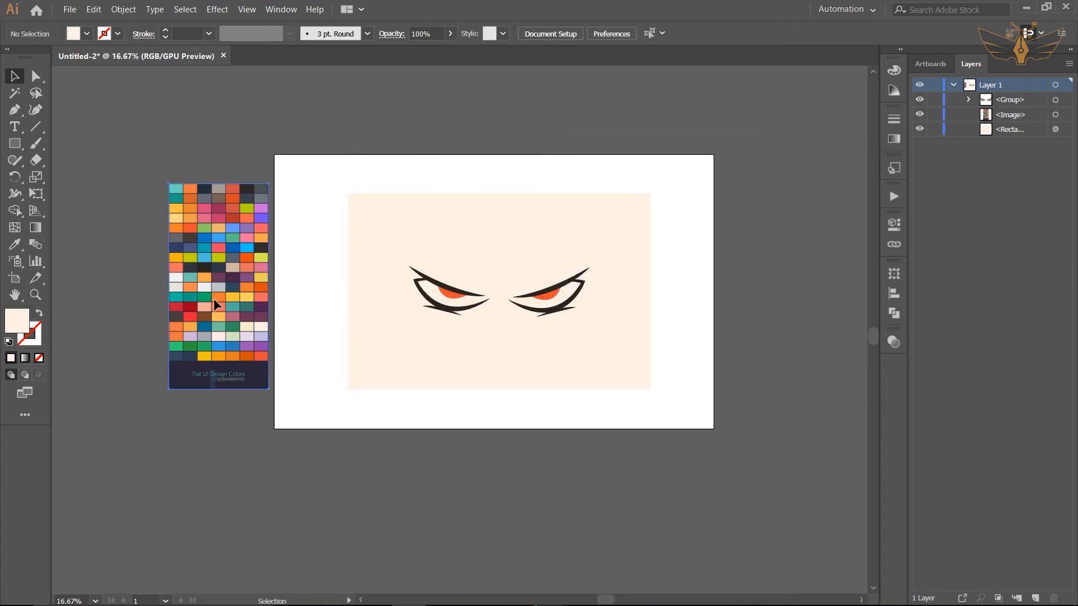
Delete the color palette image beside the artboard.
{"action": "left_click", "coordinate": [216, 305]}
{"action": "key", "text": "Delete"}
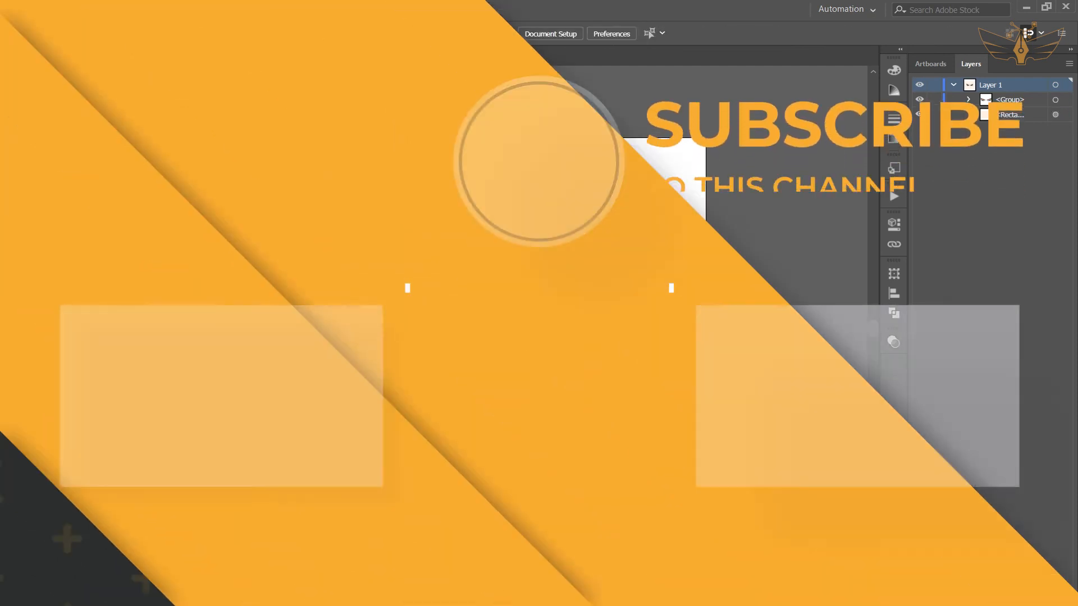